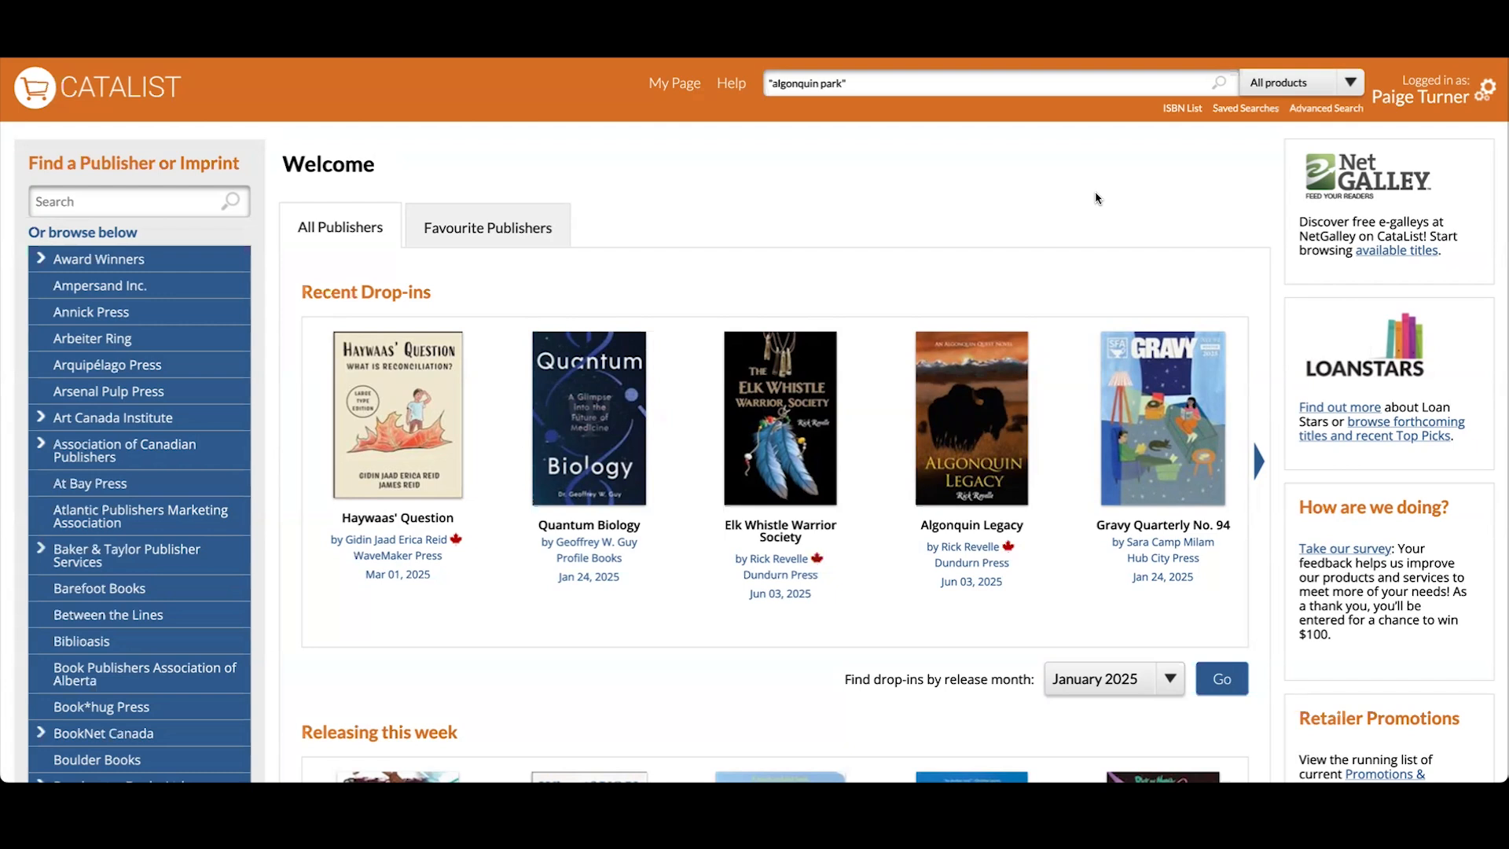
Search all products for "algonquin park" and show the results as a compact table.
{"action": "left_click", "coordinate": [1323, 86]}
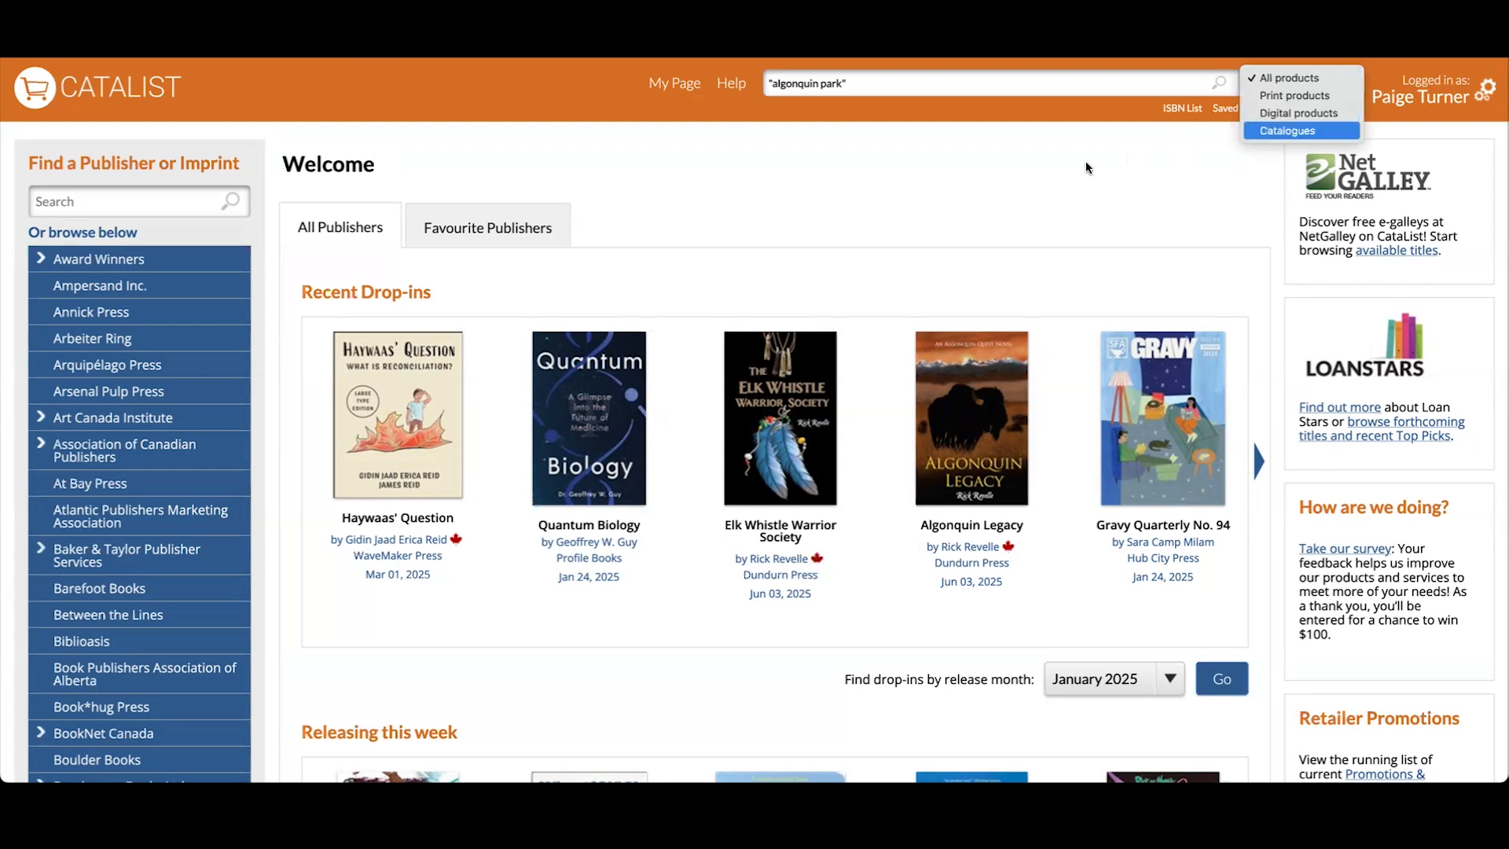
{"action": "left_click", "coordinate": [1086, 164]}
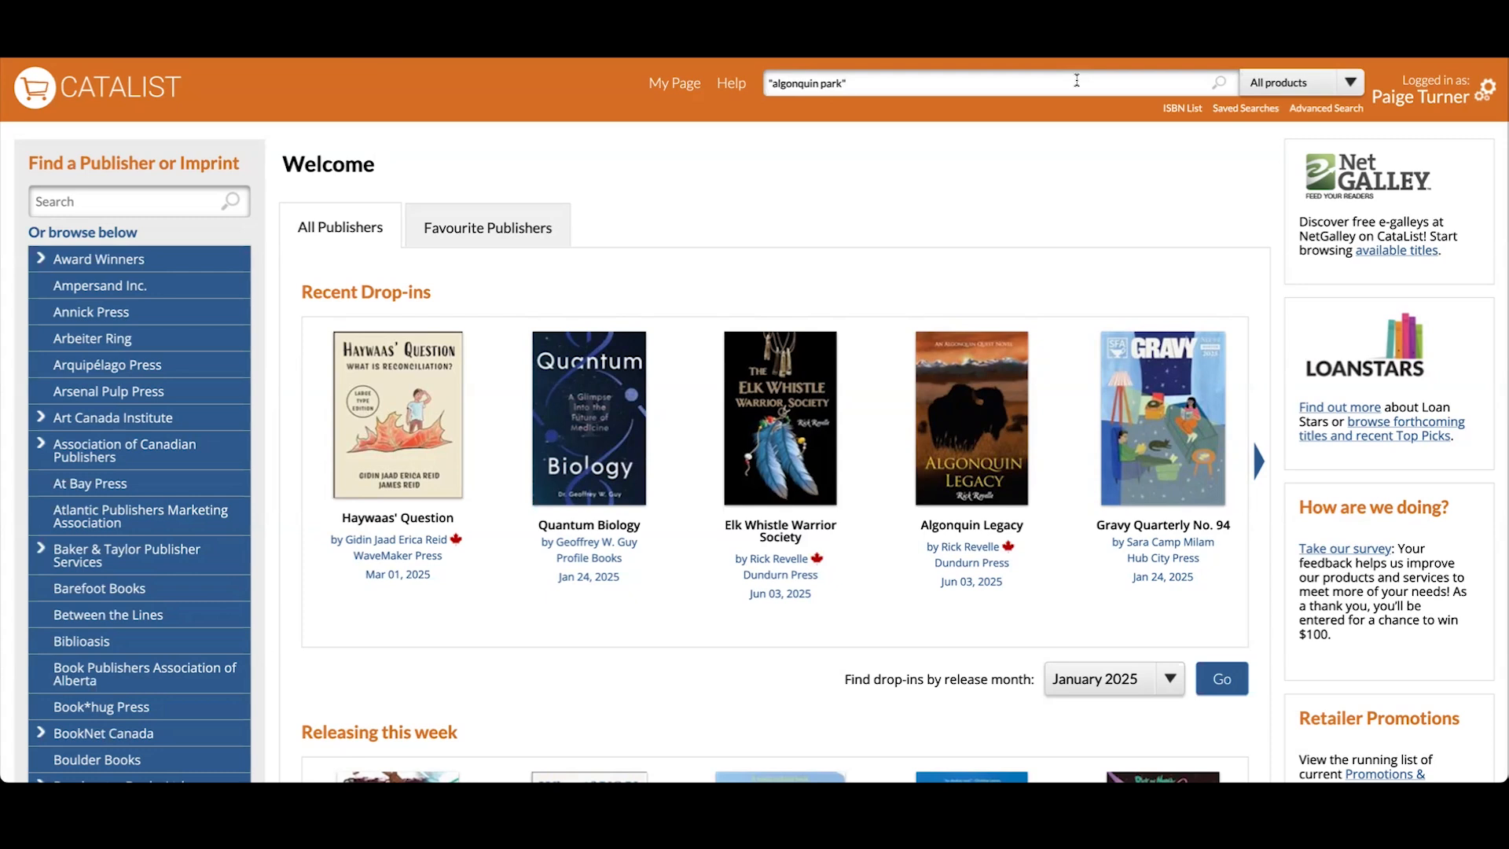
{"action": "key", "text": "Return"}
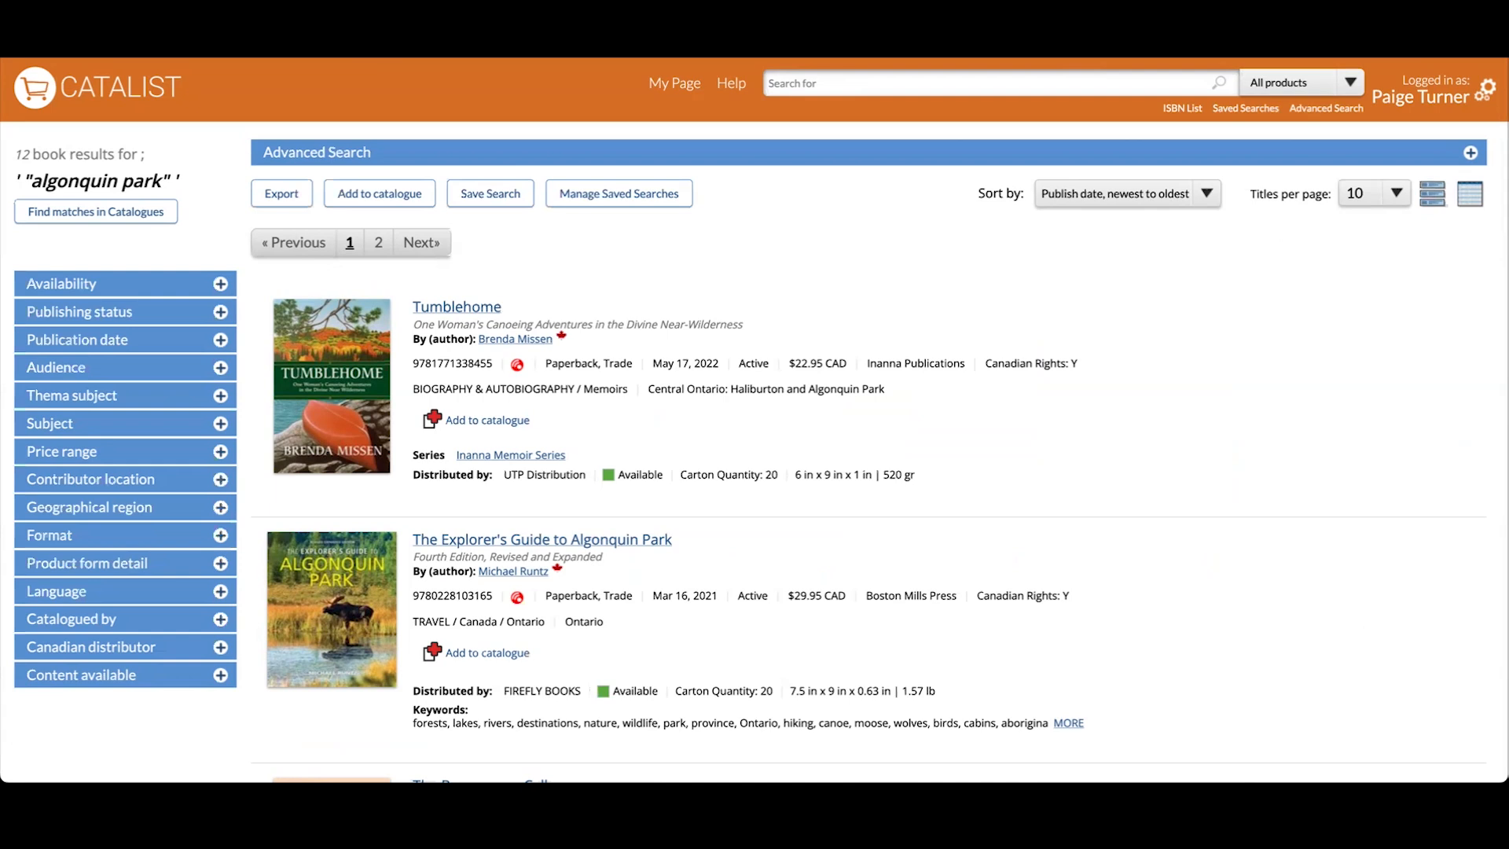
{"action": "left_click", "coordinate": [1469, 193]}
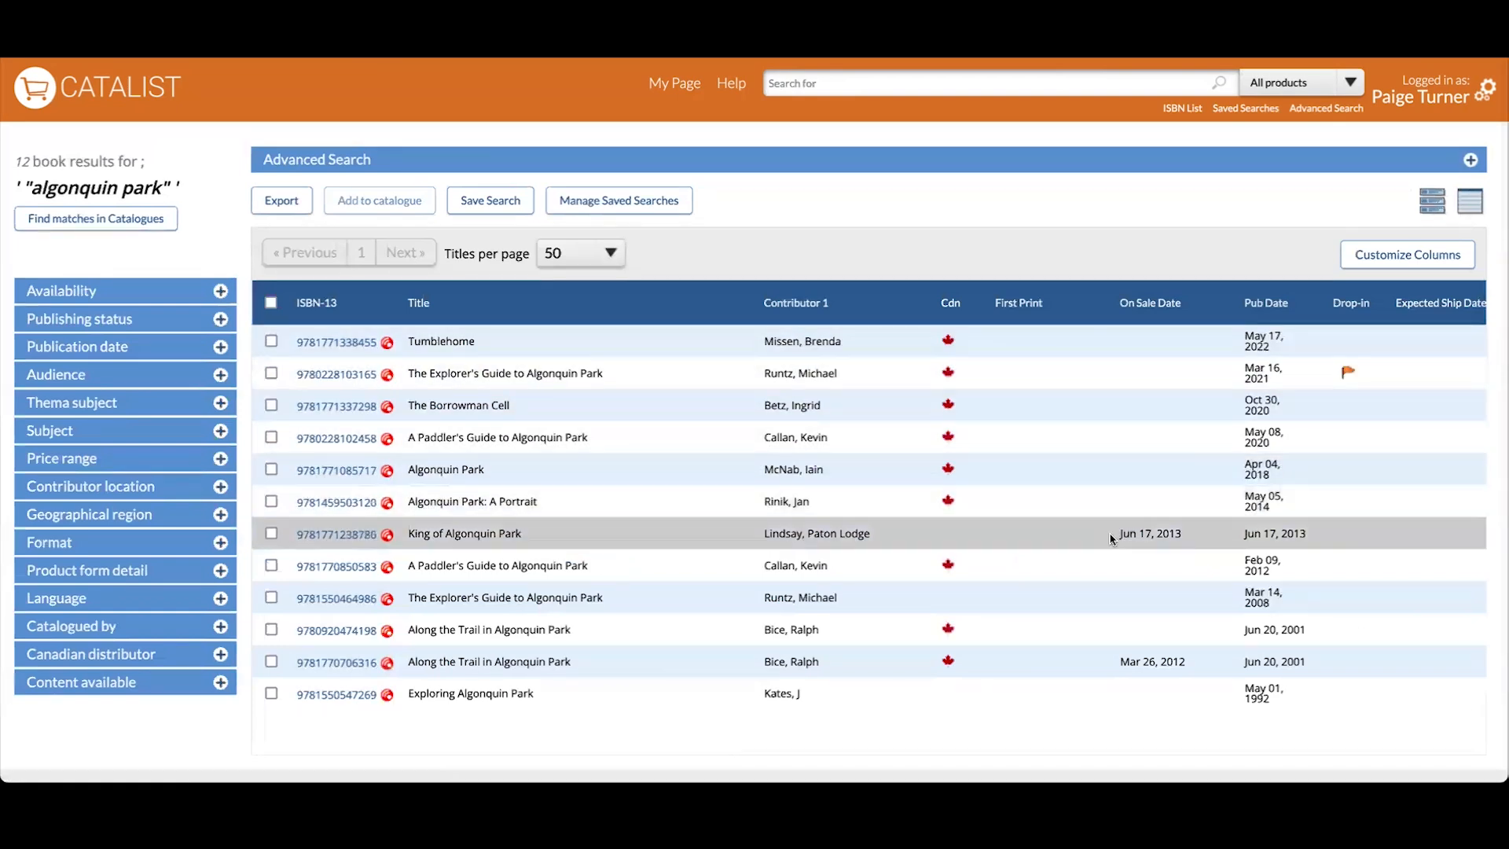
Customize the result columns by adding Availability and removing Drop-in, and select every title in the table.
{"action": "left_click", "coordinate": [1390, 259]}
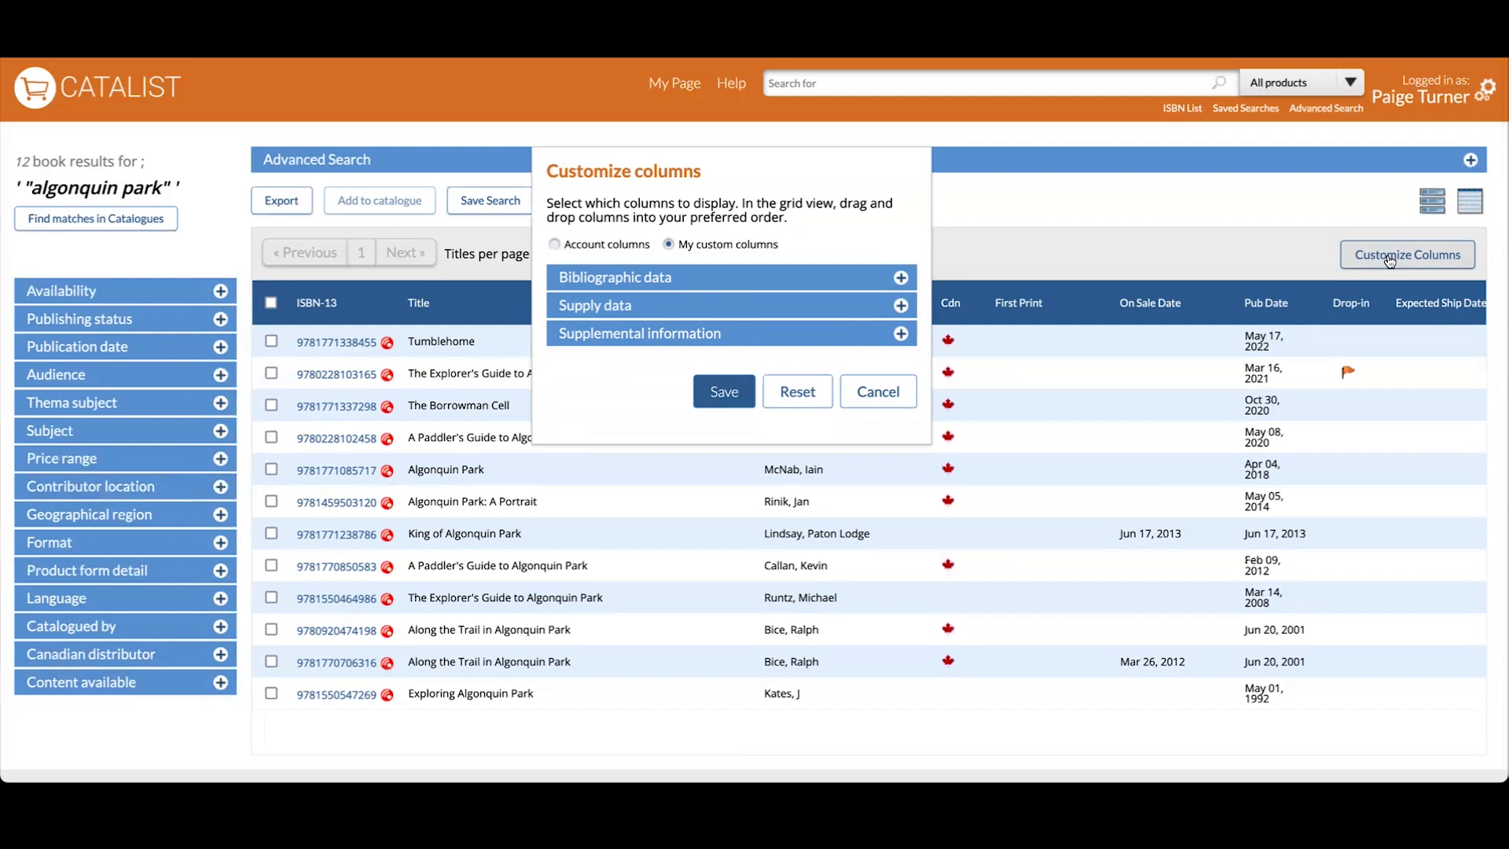
{"action": "left_click", "coordinate": [900, 304]}
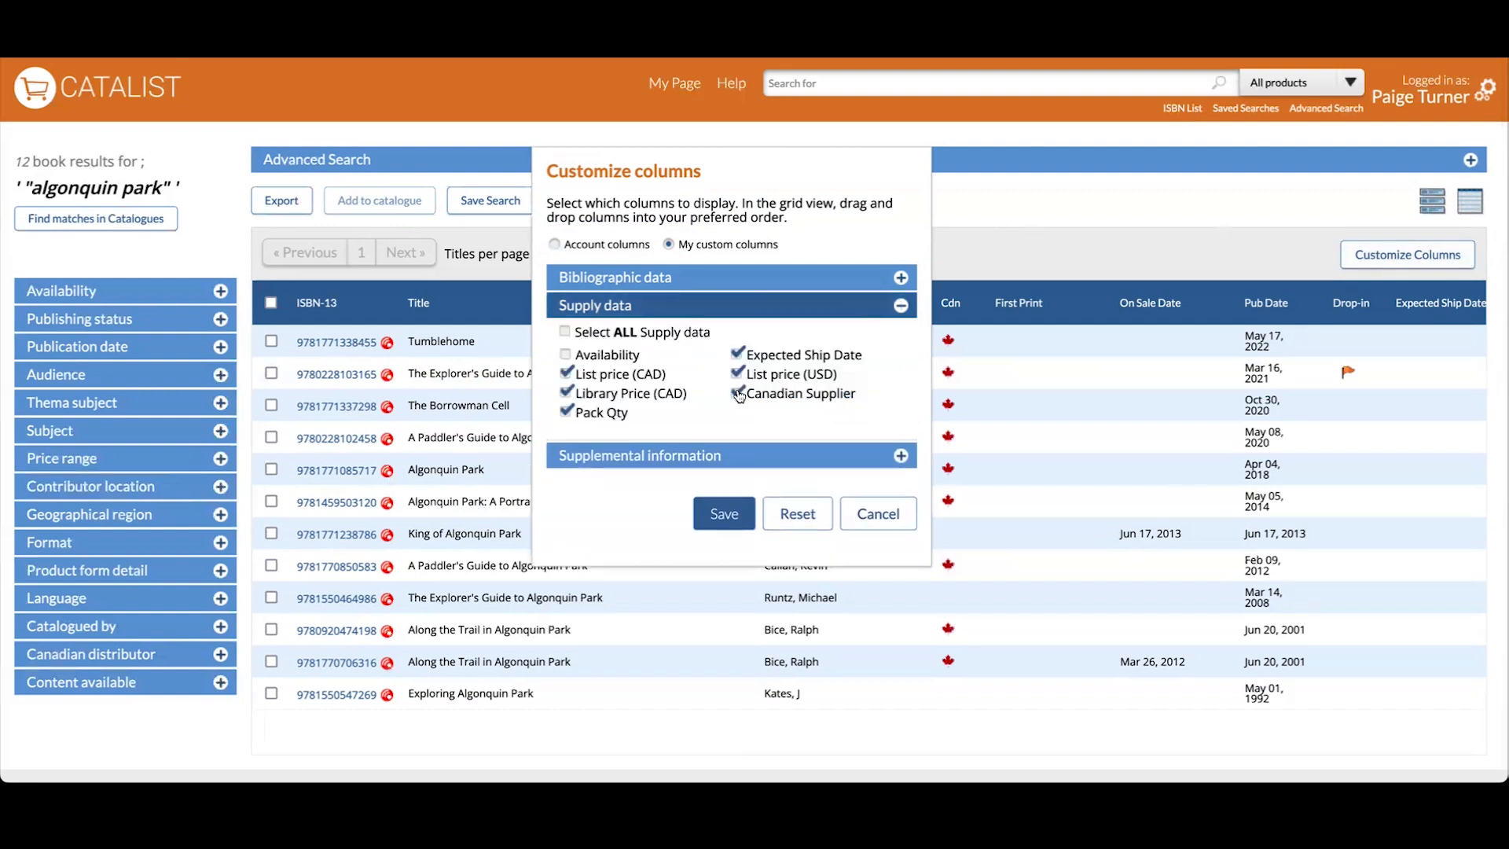
{"action": "left_click", "coordinate": [584, 357]}
{"action": "left_click", "coordinate": [619, 455]}
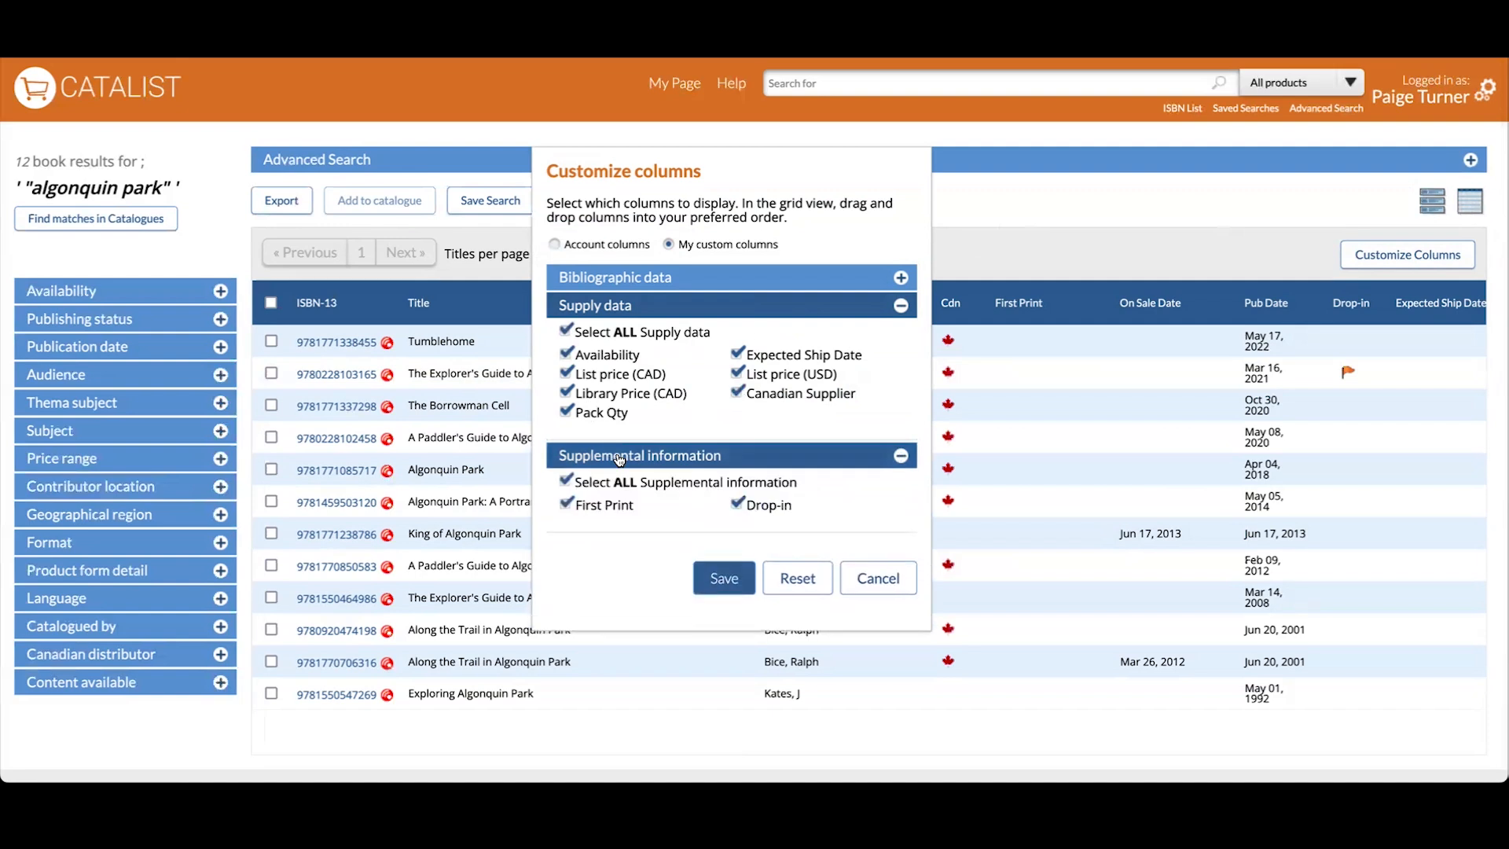
{"action": "scroll", "coordinate": [619, 459], "scroll_direction": "down", "scroll_amount": 1}
{"action": "left_click", "coordinate": [736, 504]}
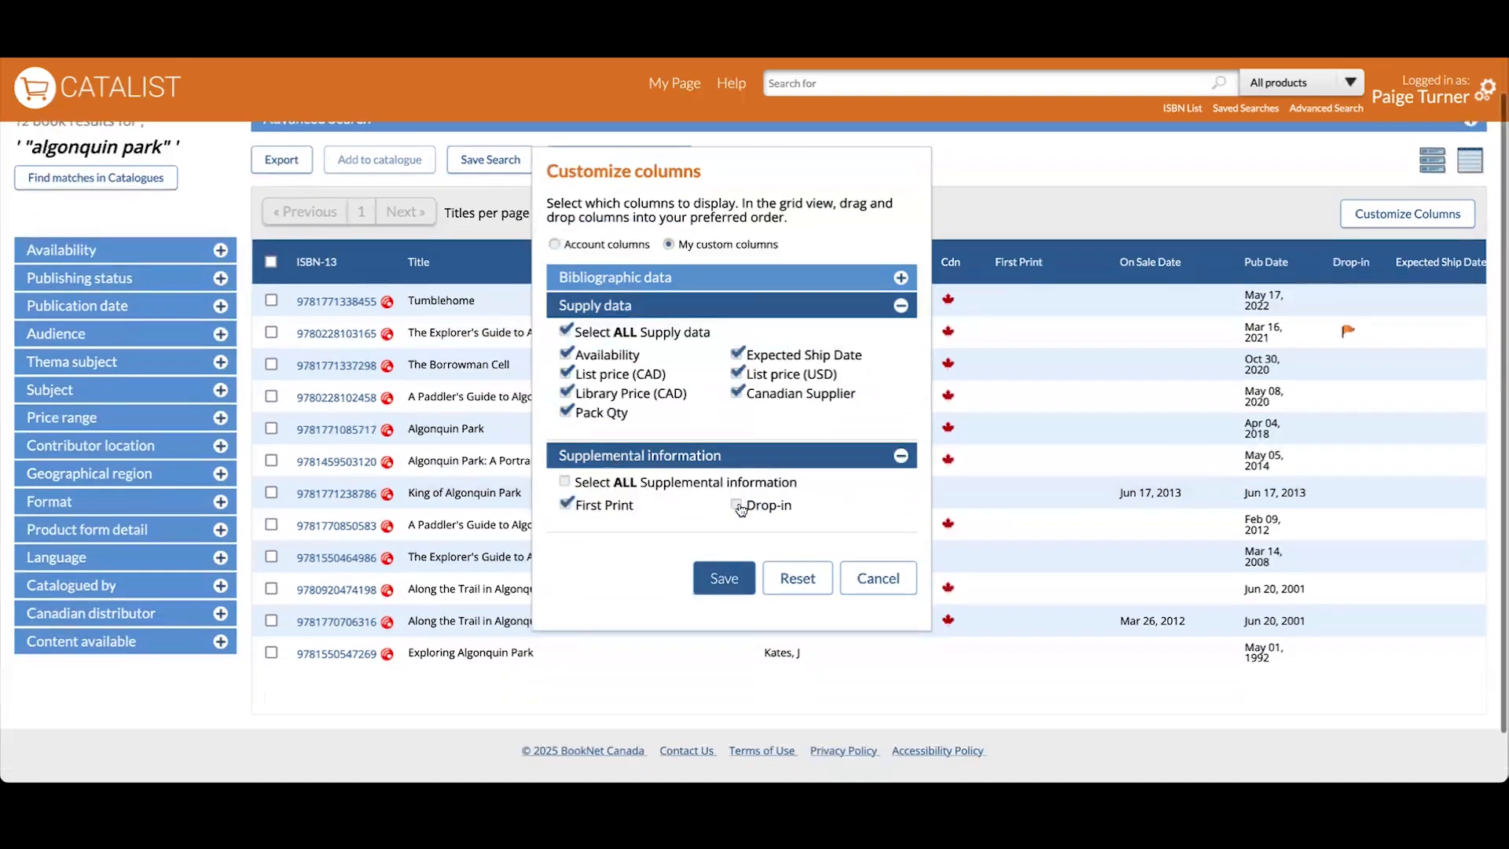
{"action": "left_click", "coordinate": [724, 578]}
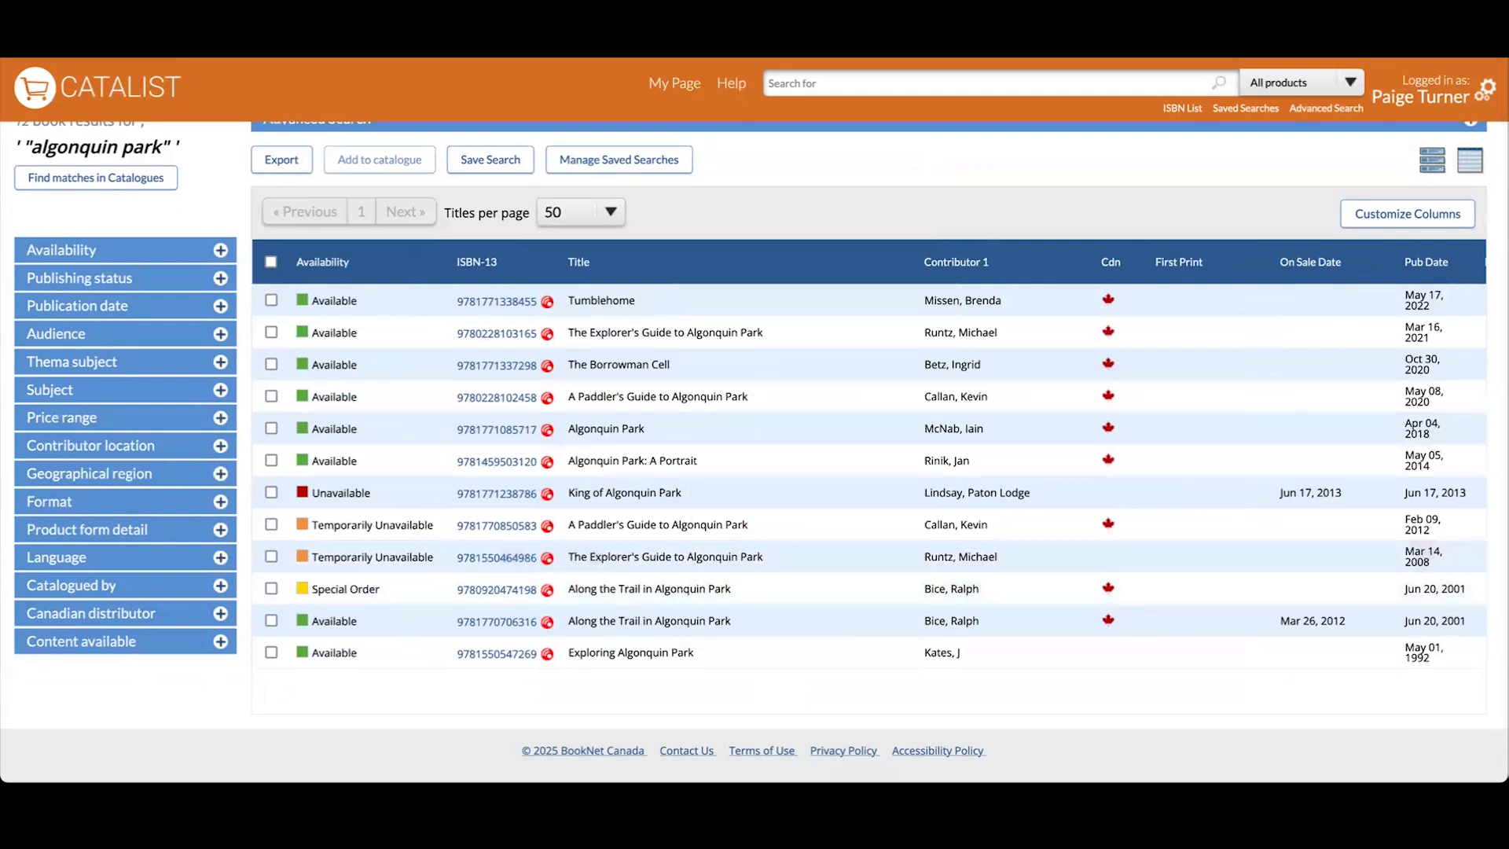
{"action": "left_click", "coordinate": [271, 262]}
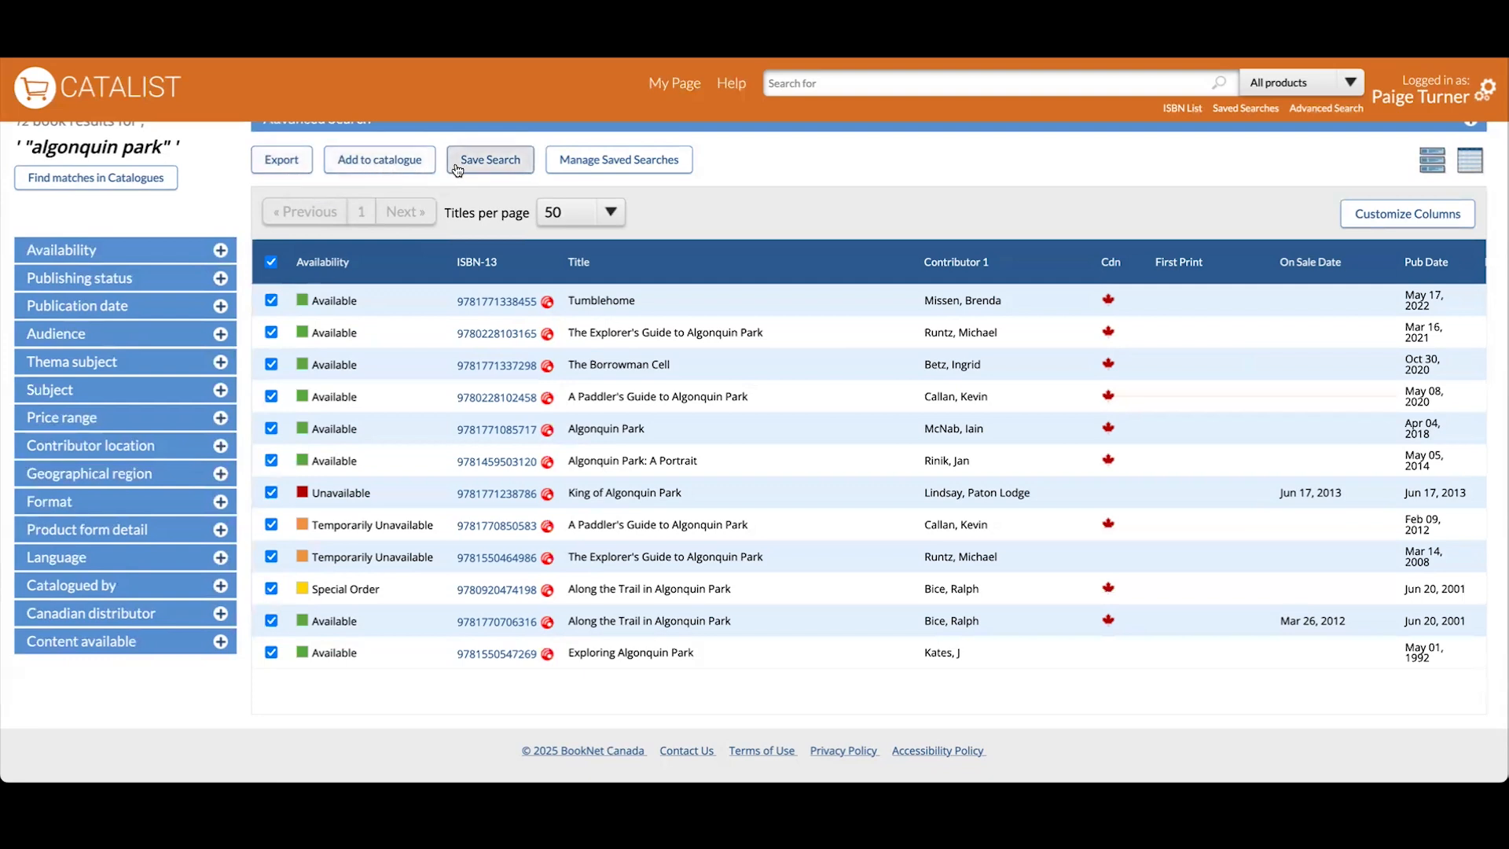
Open a blank advanced search form and examine the field choices for its first search parameter.
{"action": "scroll", "coordinate": [914, 166], "scroll_direction": "up", "scroll_amount": 1}
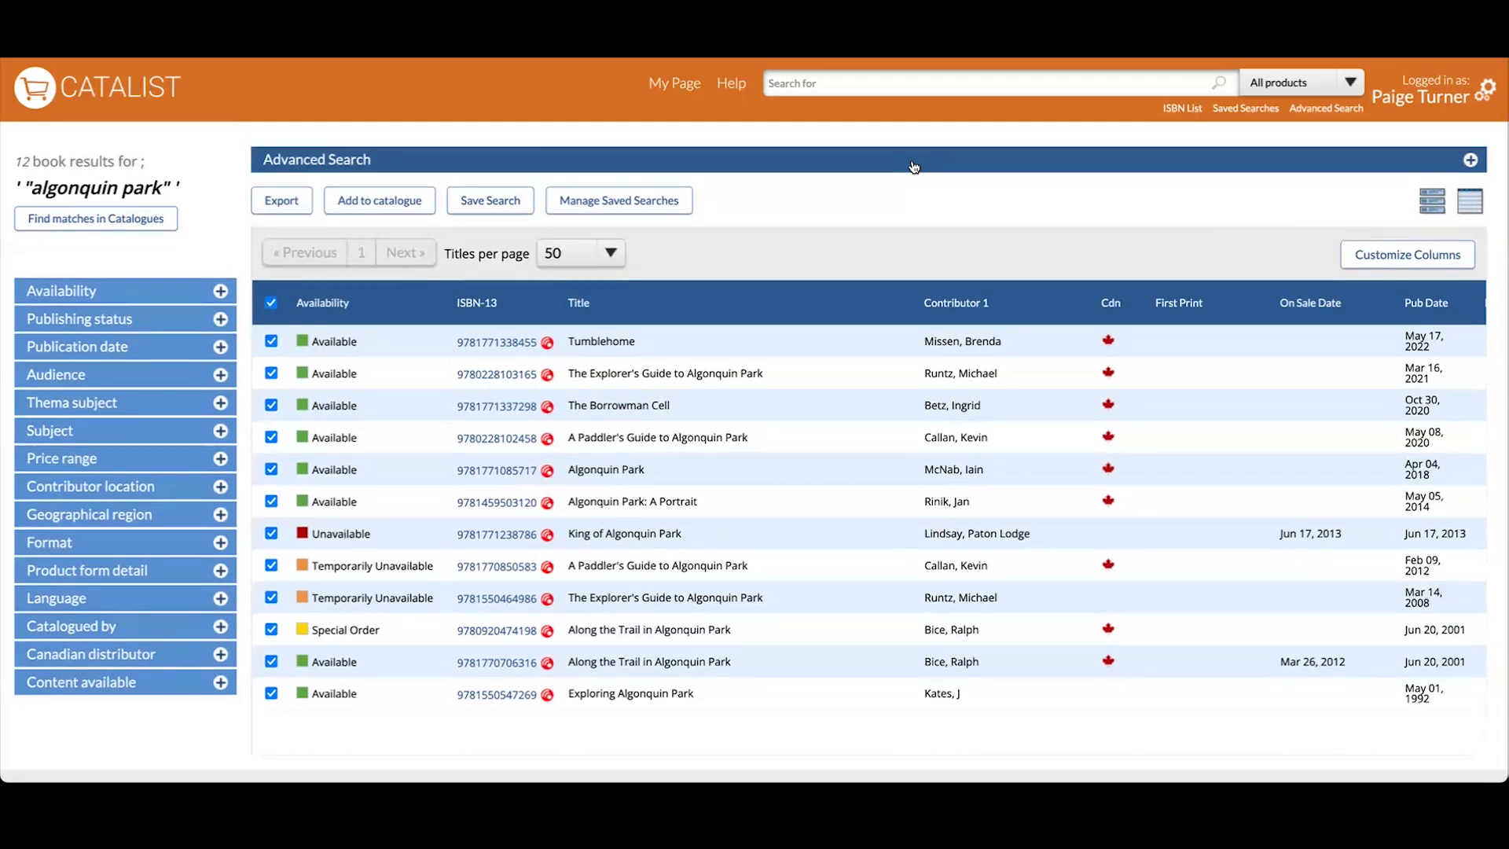
{"action": "left_click", "coordinate": [914, 167]}
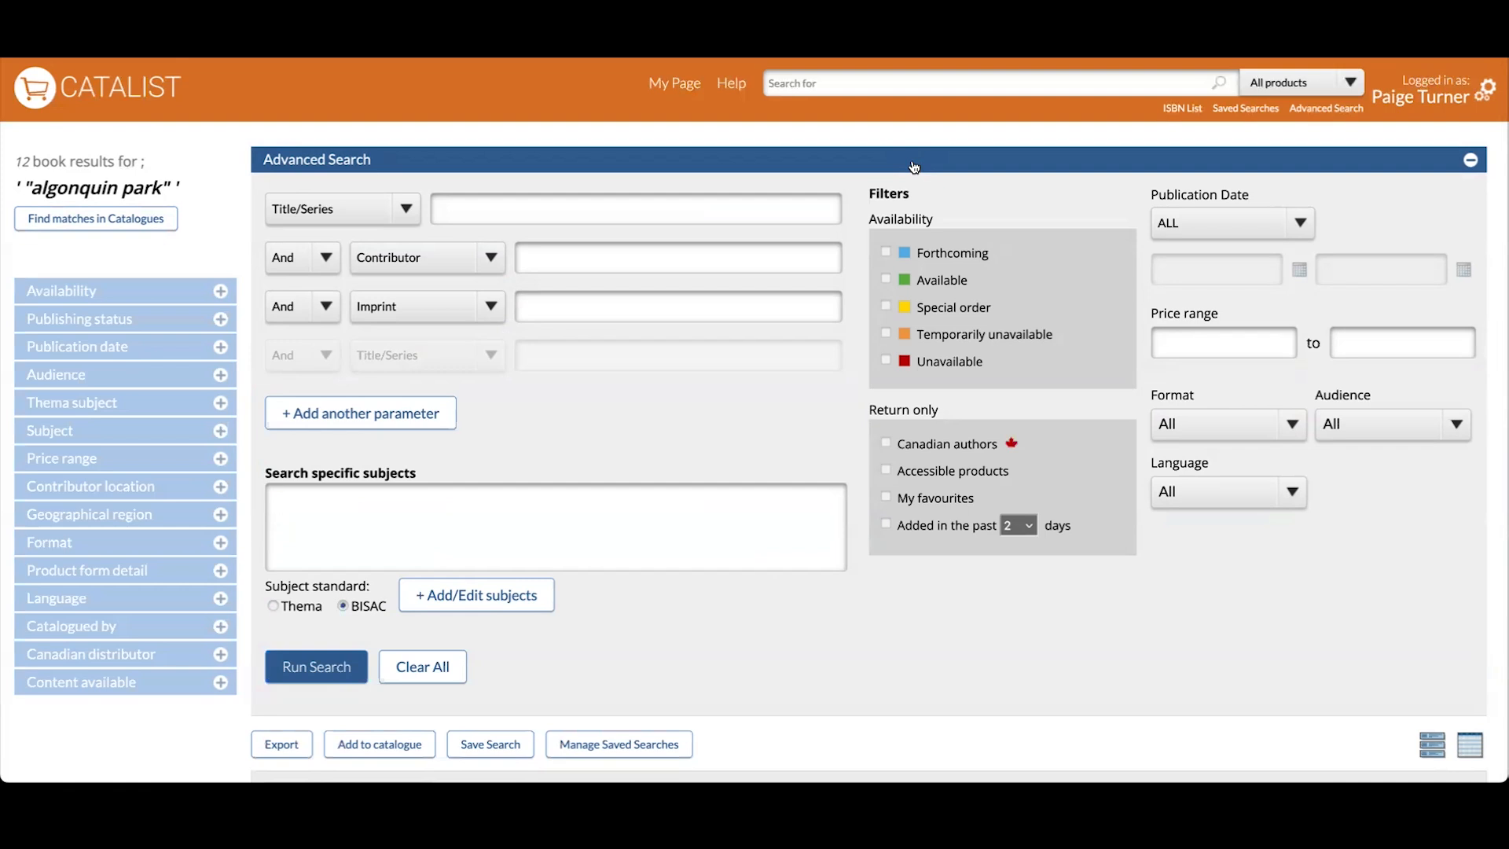
{"action": "left_click", "coordinate": [1317, 110]}
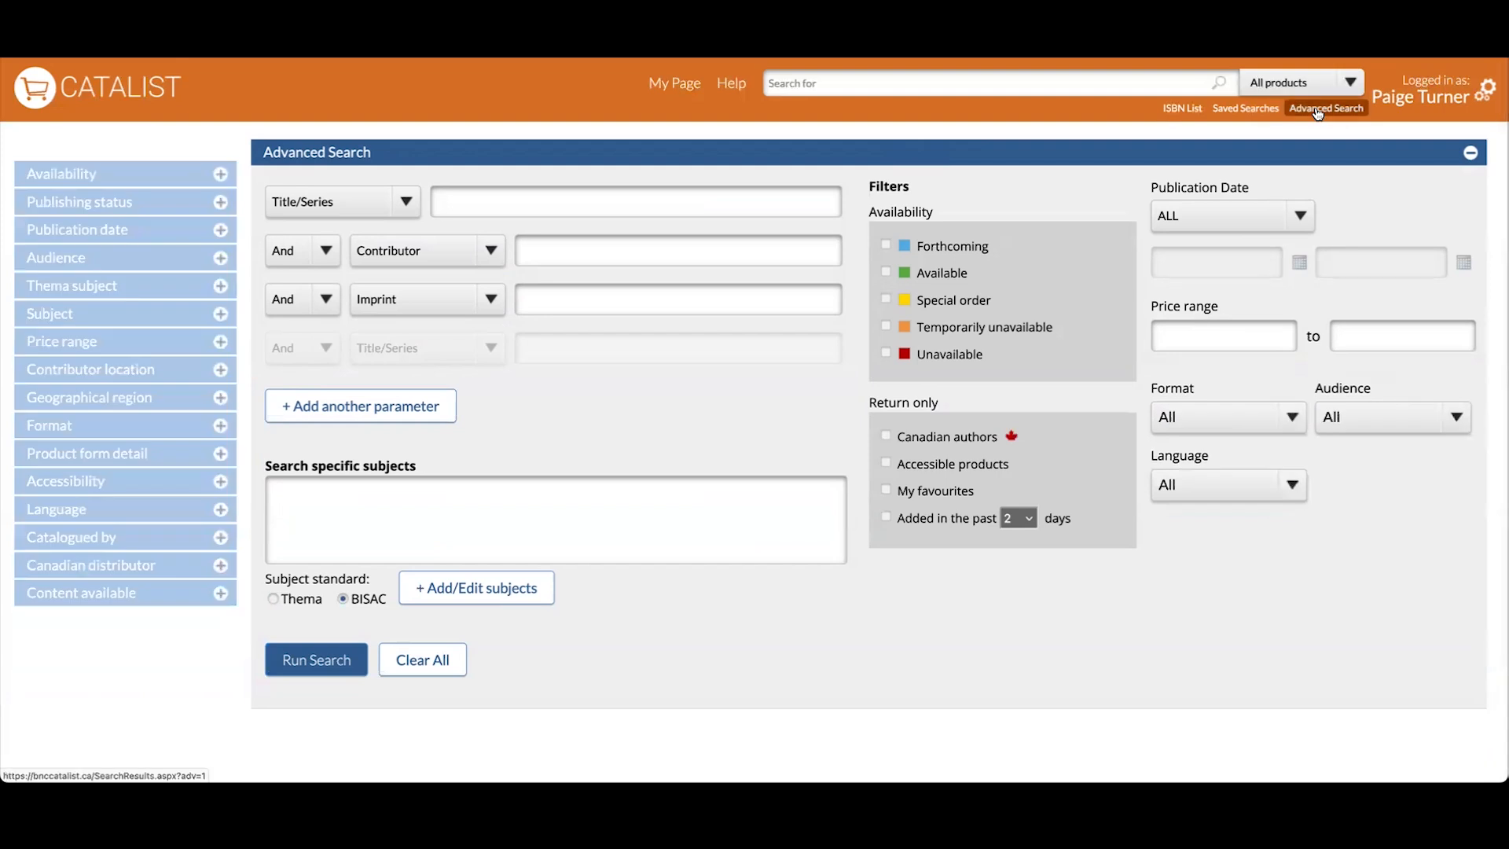
{"action": "left_click", "coordinate": [376, 212]}
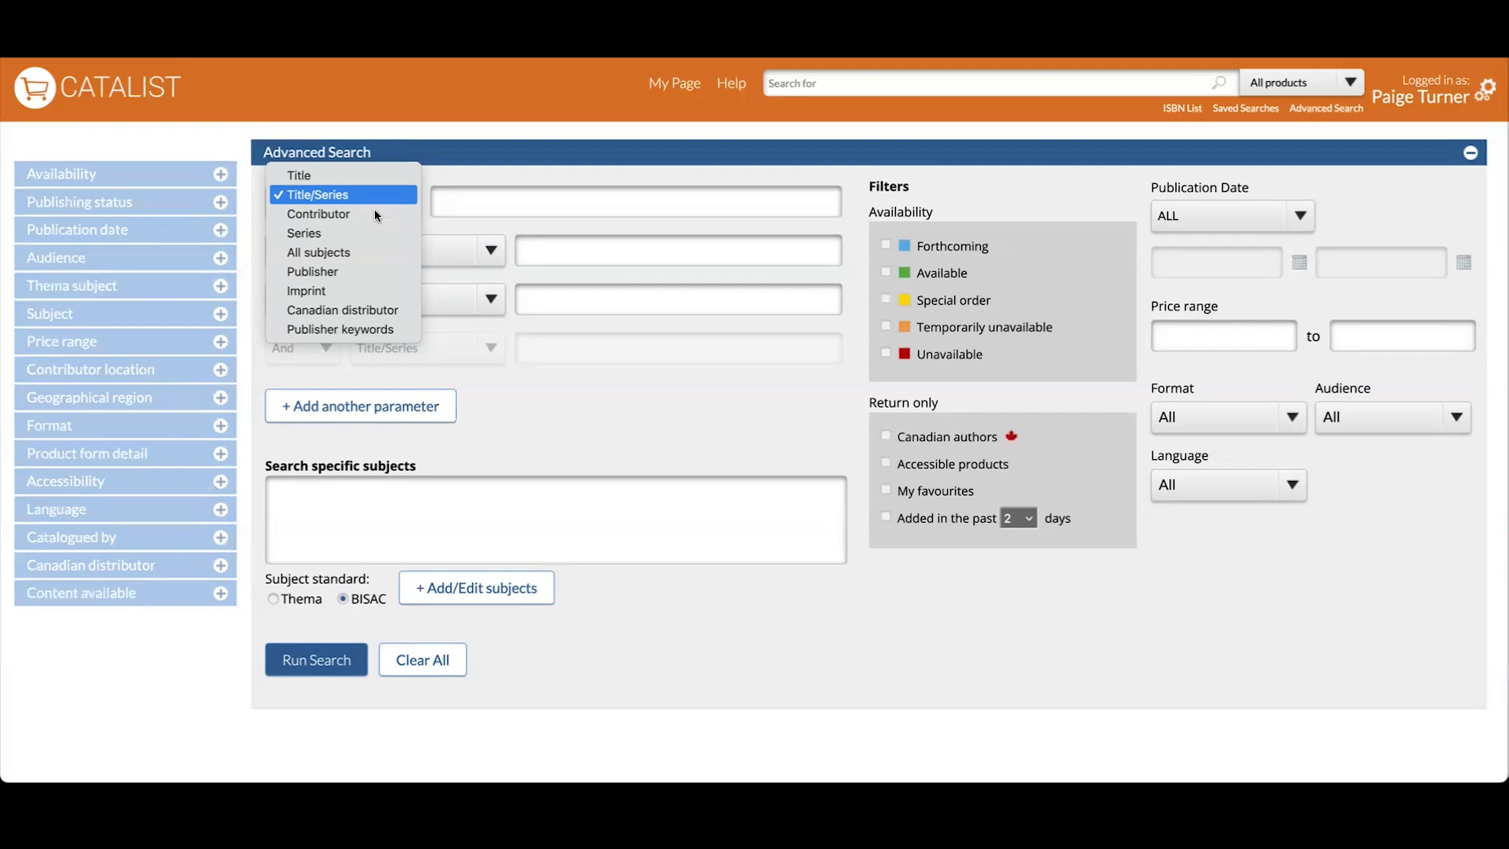
{"action": "key", "text": "Escape"}
Add the BISAC architecture subjects Buildings, Design, Drafting, Drawing & Presentation and Historic Preservation to the advanced search.
{"action": "left_click", "coordinate": [482, 585]}
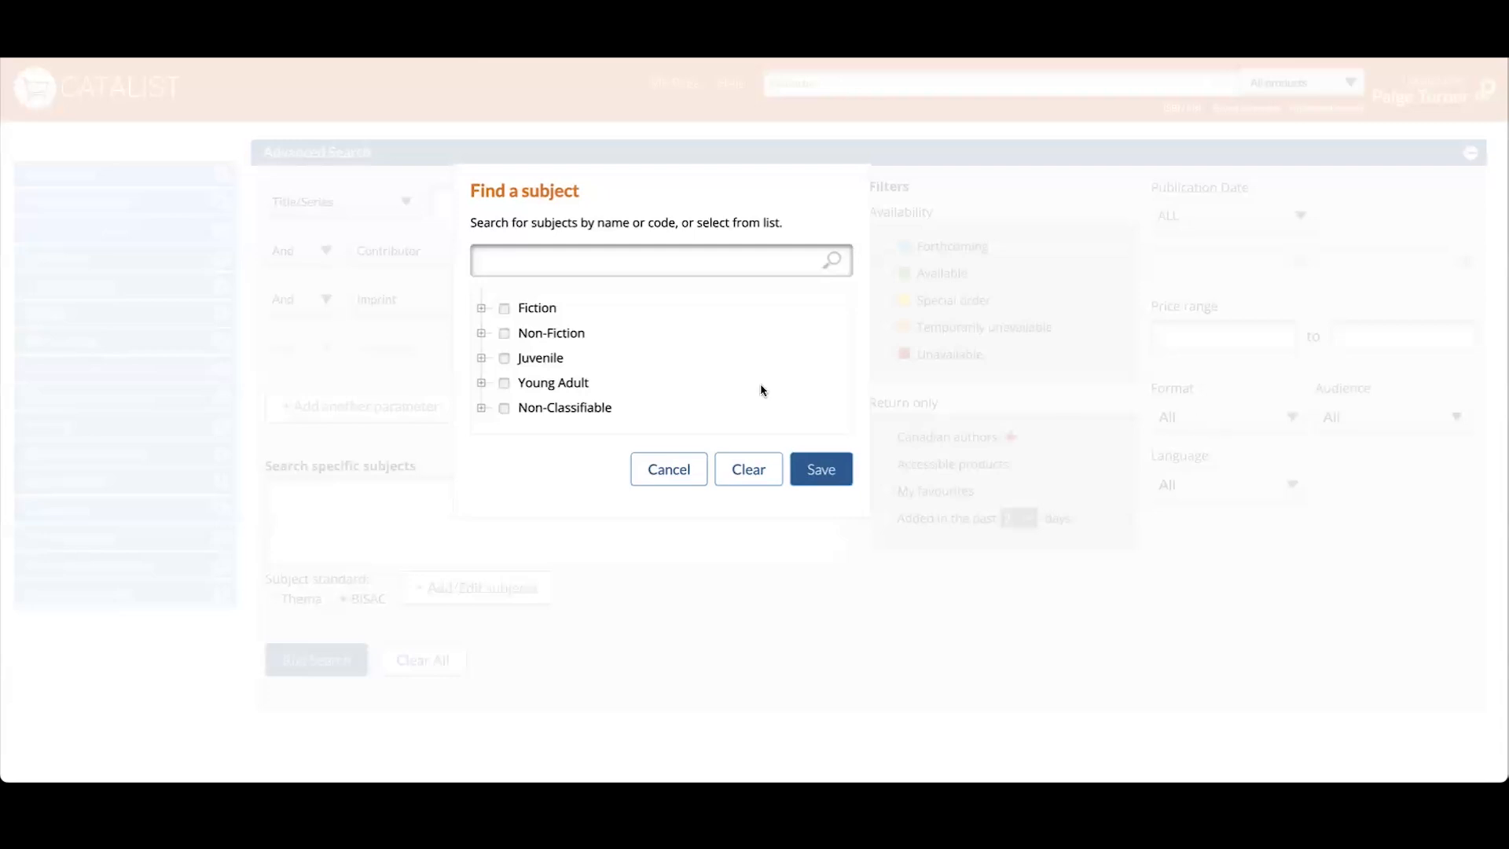
{"action": "left_click", "coordinate": [482, 333]}
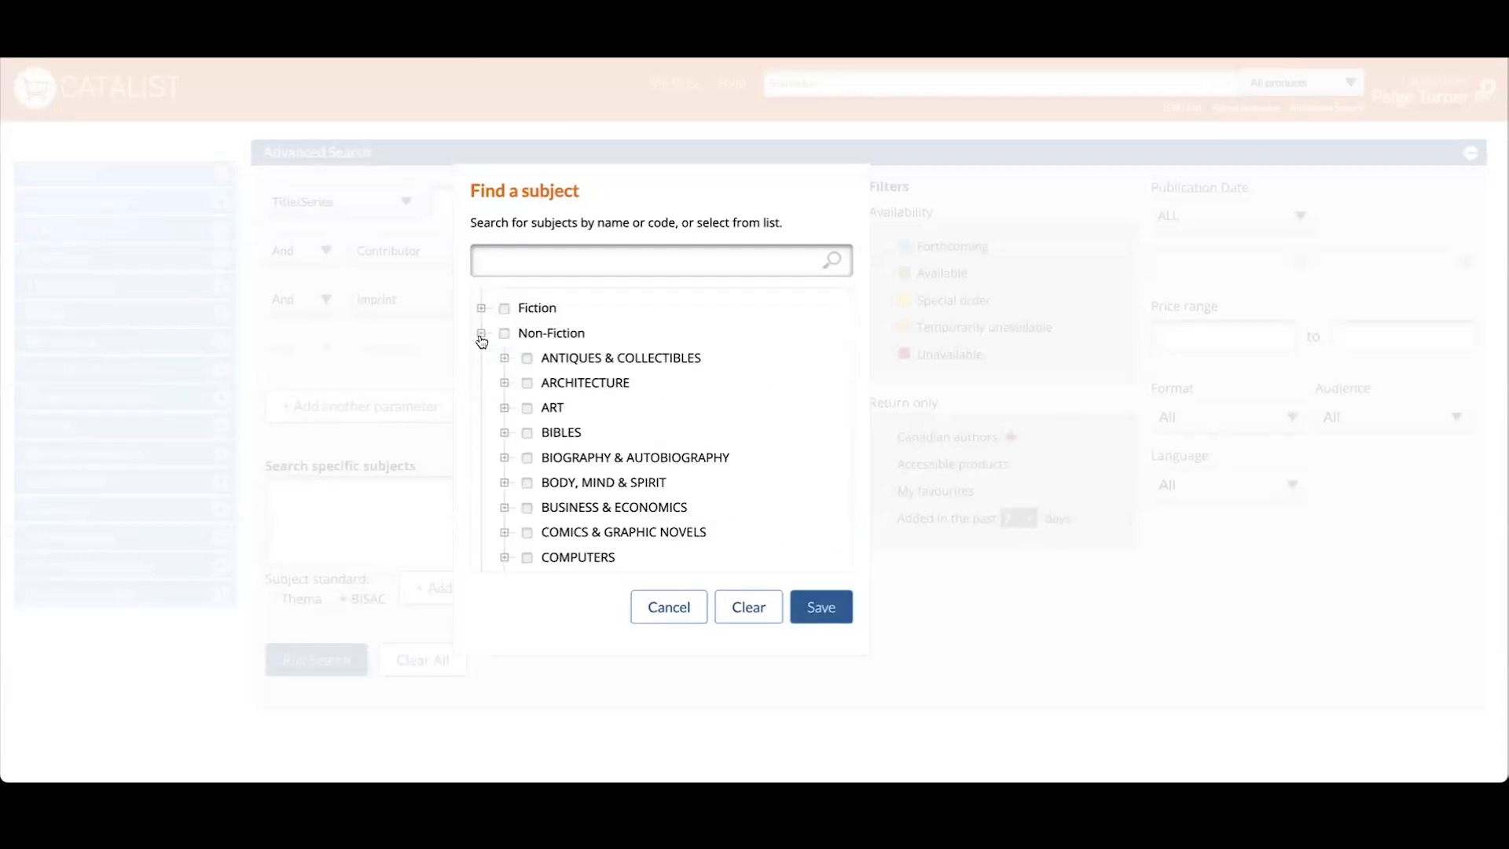
{"action": "left_click", "coordinate": [504, 382]}
{"action": "left_click", "coordinate": [579, 458]}
{"action": "left_click", "coordinate": [582, 499]}
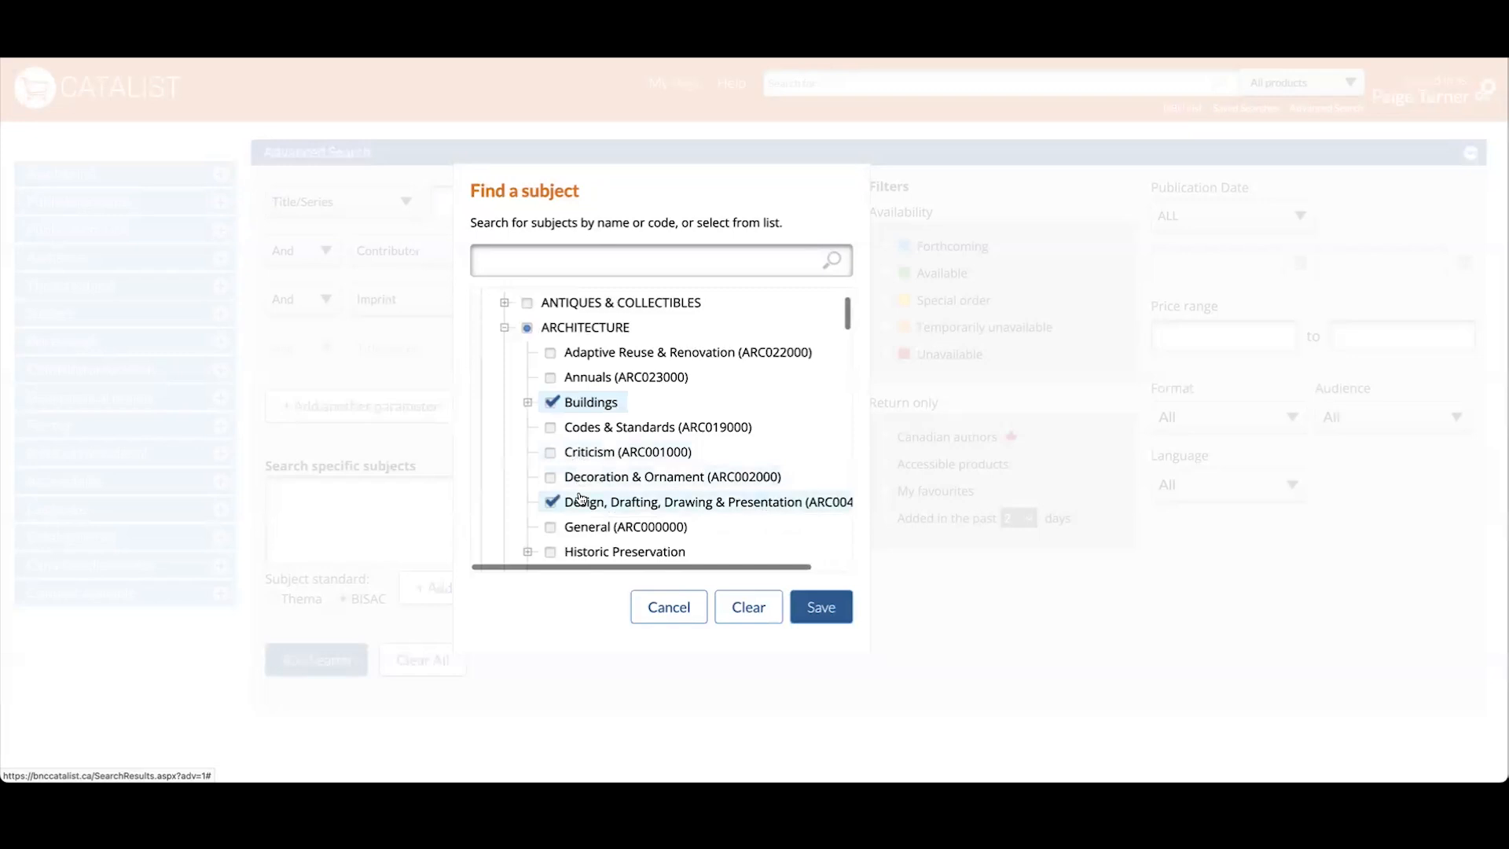
{"action": "scroll", "coordinate": [581, 499], "scroll_direction": "down", "scroll_amount": 1}
{"action": "left_click", "coordinate": [581, 497]}
{"action": "left_click", "coordinate": [799, 618]}
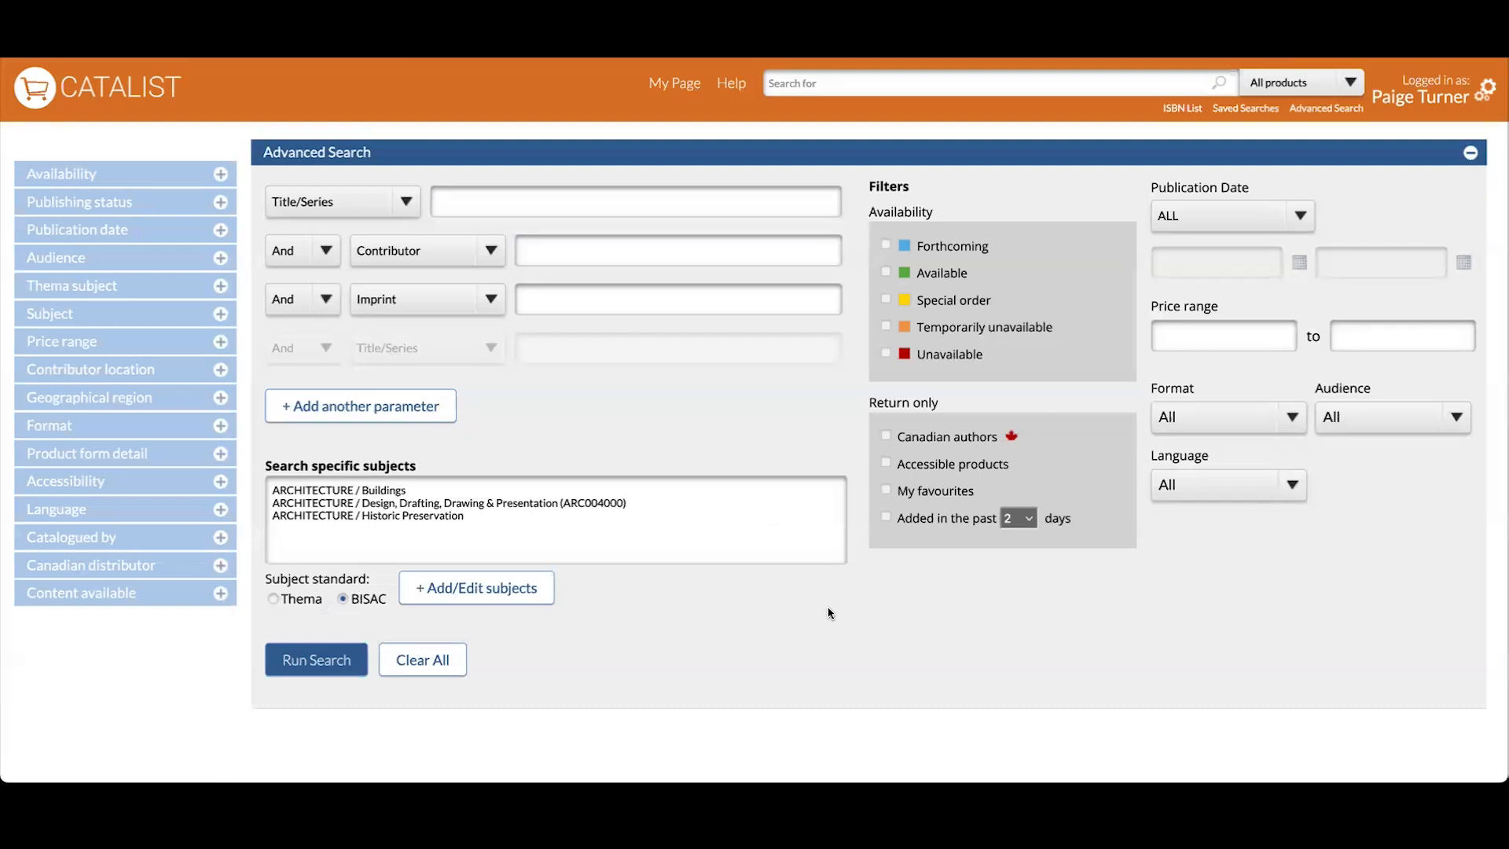
Limit the advanced search to available, accessible products by Canadian authors.
{"action": "left_click", "coordinate": [886, 271]}
{"action": "left_click", "coordinate": [886, 434]}
{"action": "left_click", "coordinate": [885, 462]}
Return to the home page and look up the copied list of ISBNs.
{"action": "left_click", "coordinate": [123, 96]}
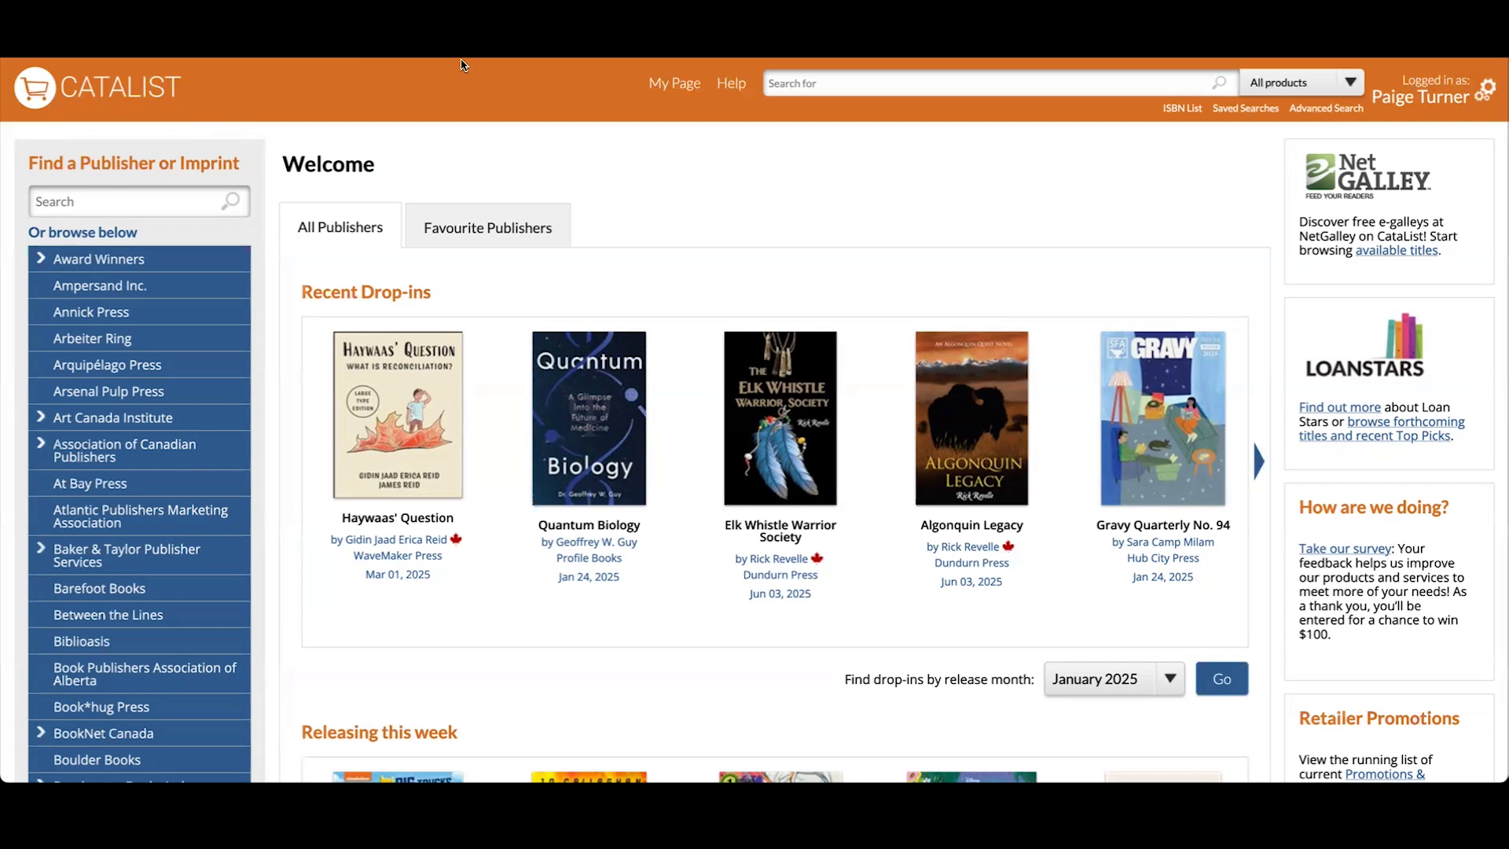
{"action": "left_click", "coordinate": [1175, 115]}
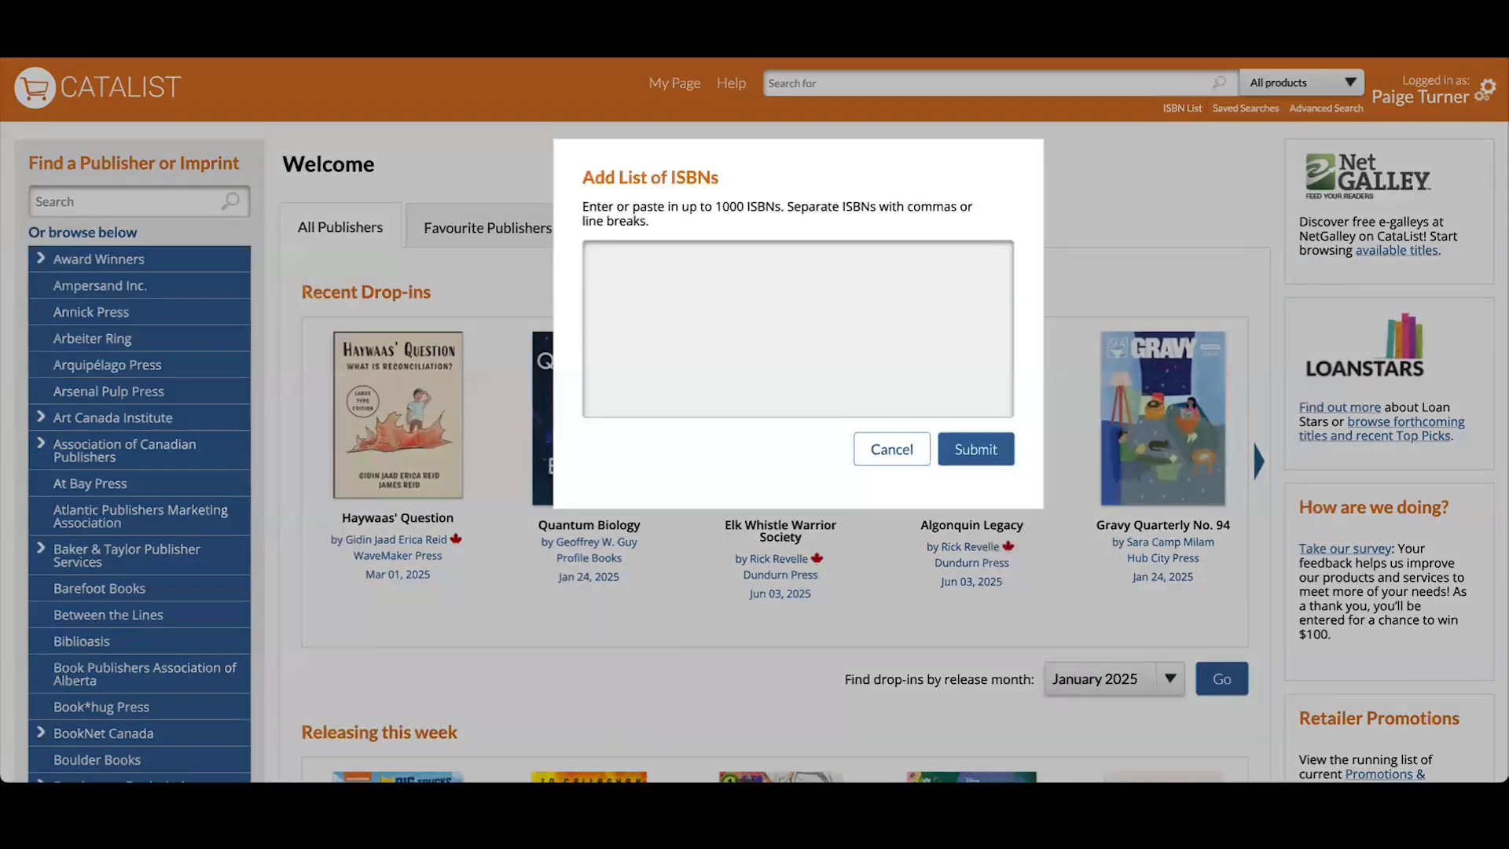
{"action": "left_click", "coordinate": [920, 319]}
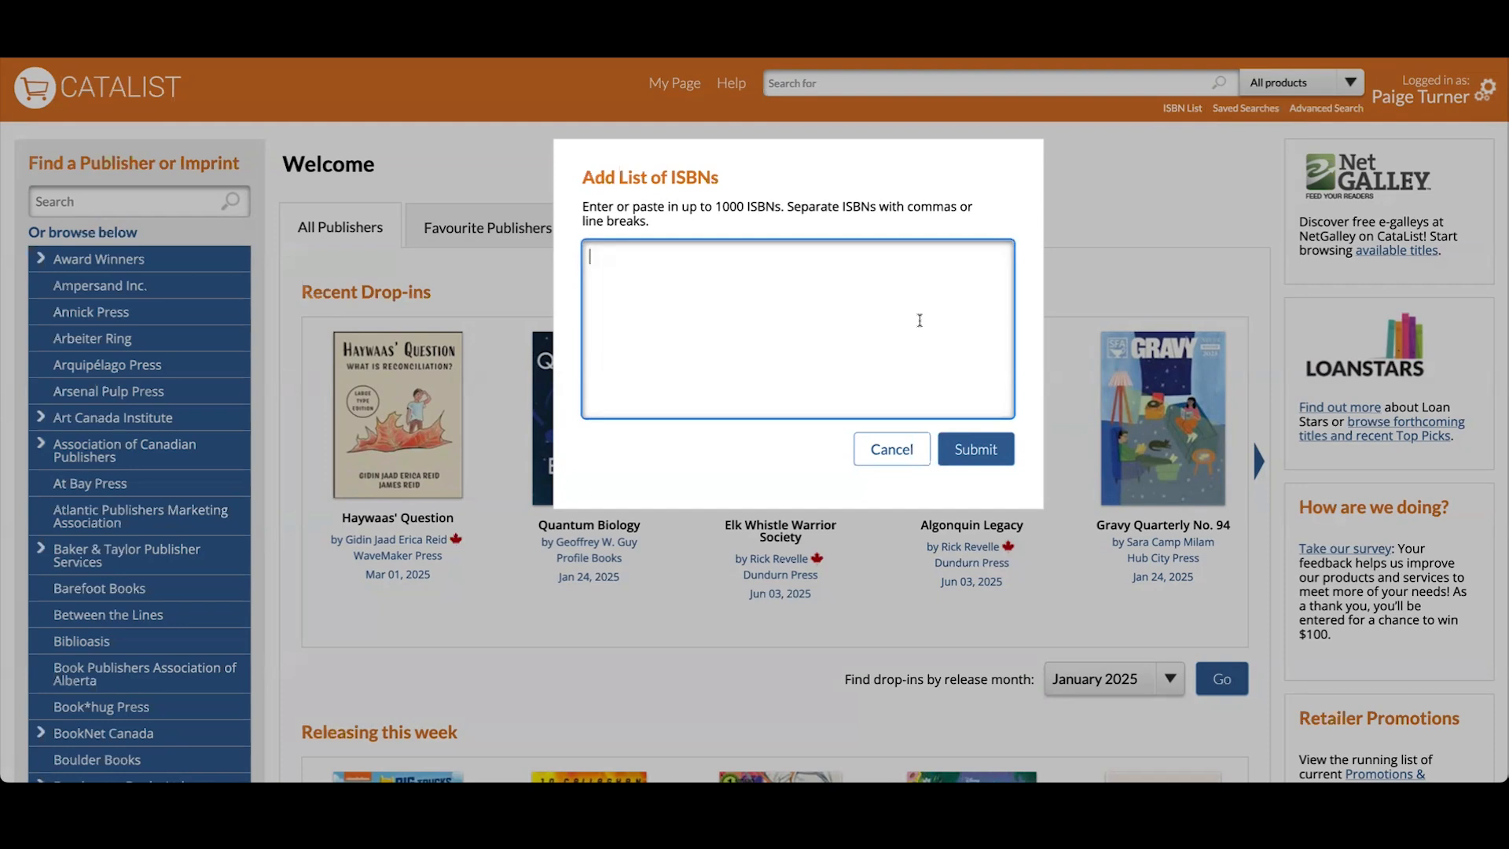
{"action": "key", "text": "ctrl+v"}
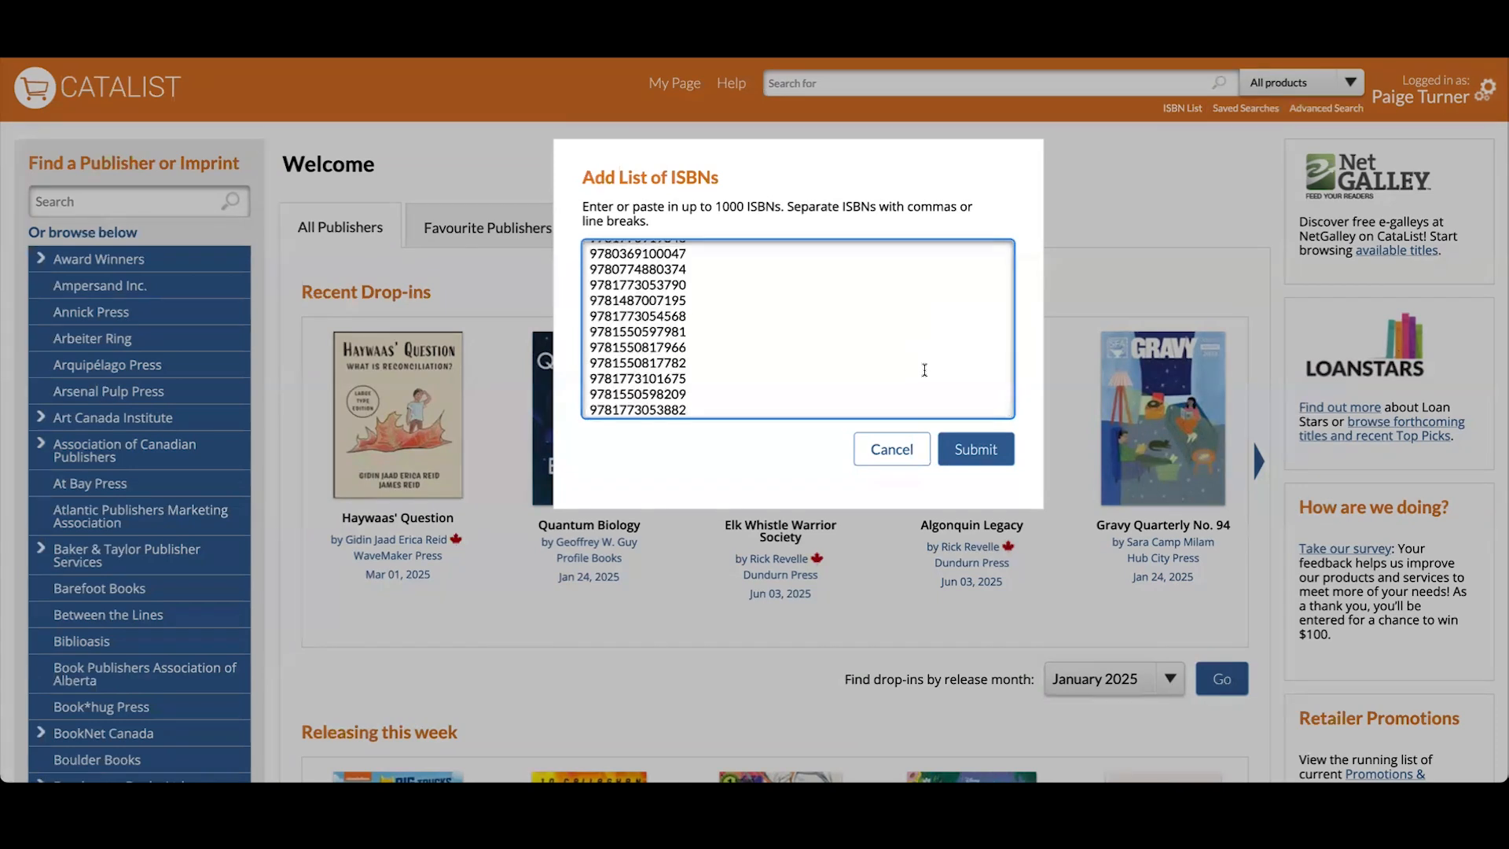
{"action": "left_click", "coordinate": [998, 462]}
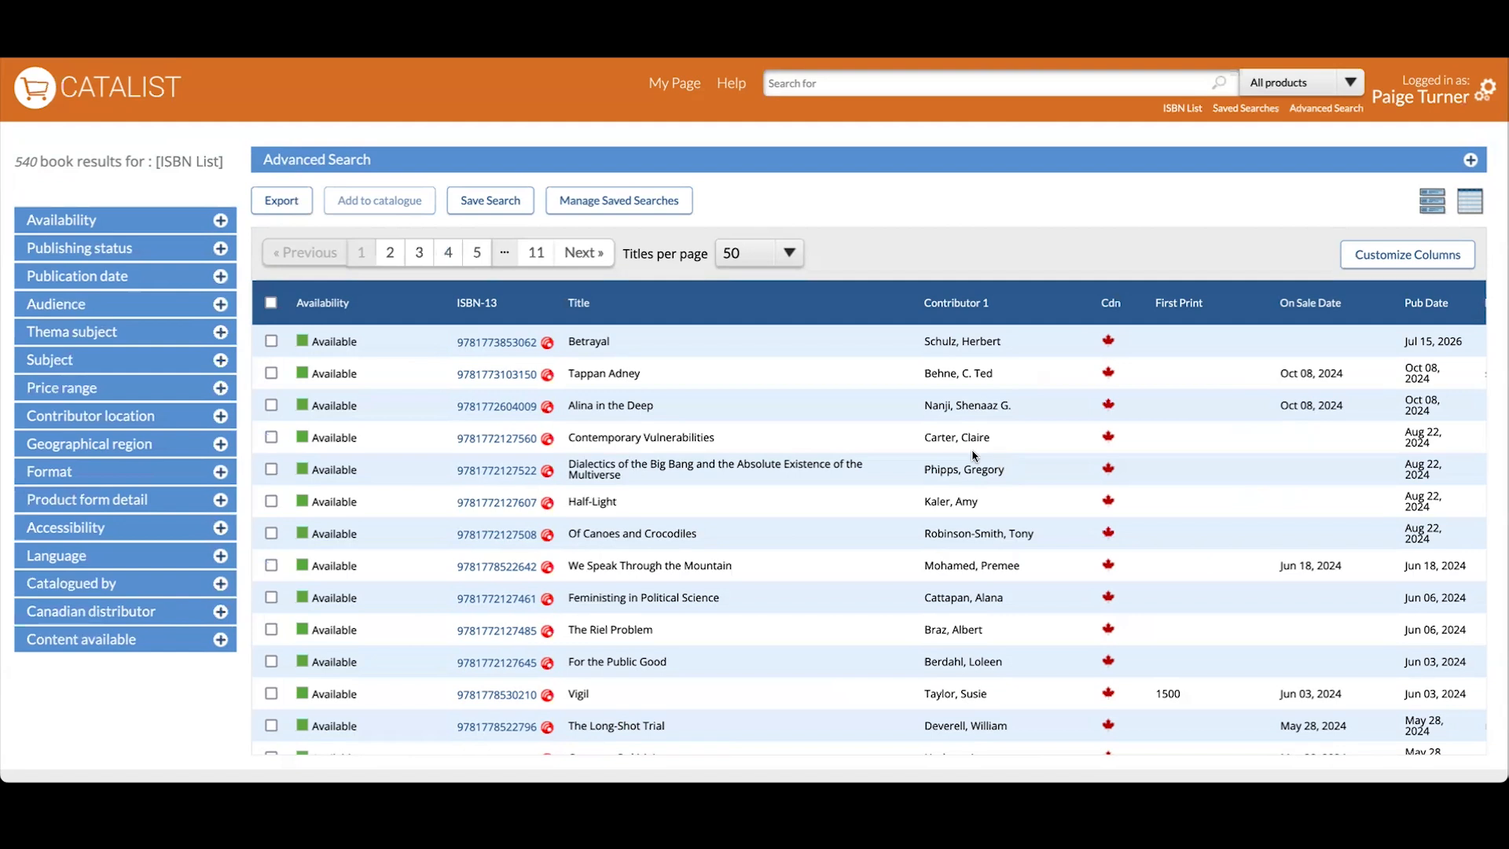
Examine the Contributor location, Geographical region and Accessibility filter options for the ISBN list results.
{"action": "left_click", "coordinate": [158, 417]}
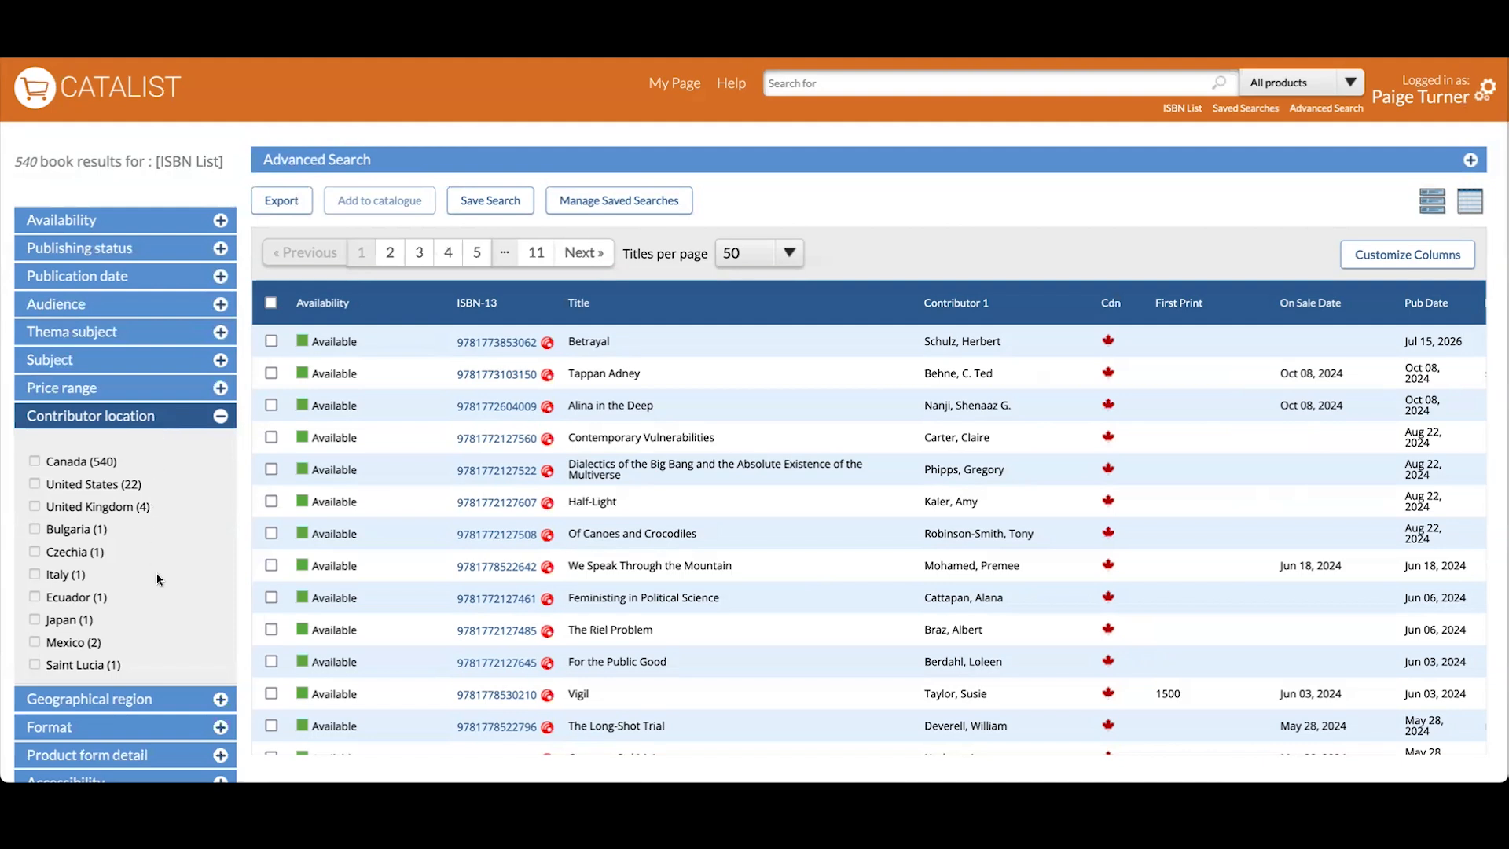
{"action": "left_click", "coordinate": [149, 696]}
{"action": "scroll", "coordinate": [150, 700], "scroll_direction": "down", "scroll_amount": 2}
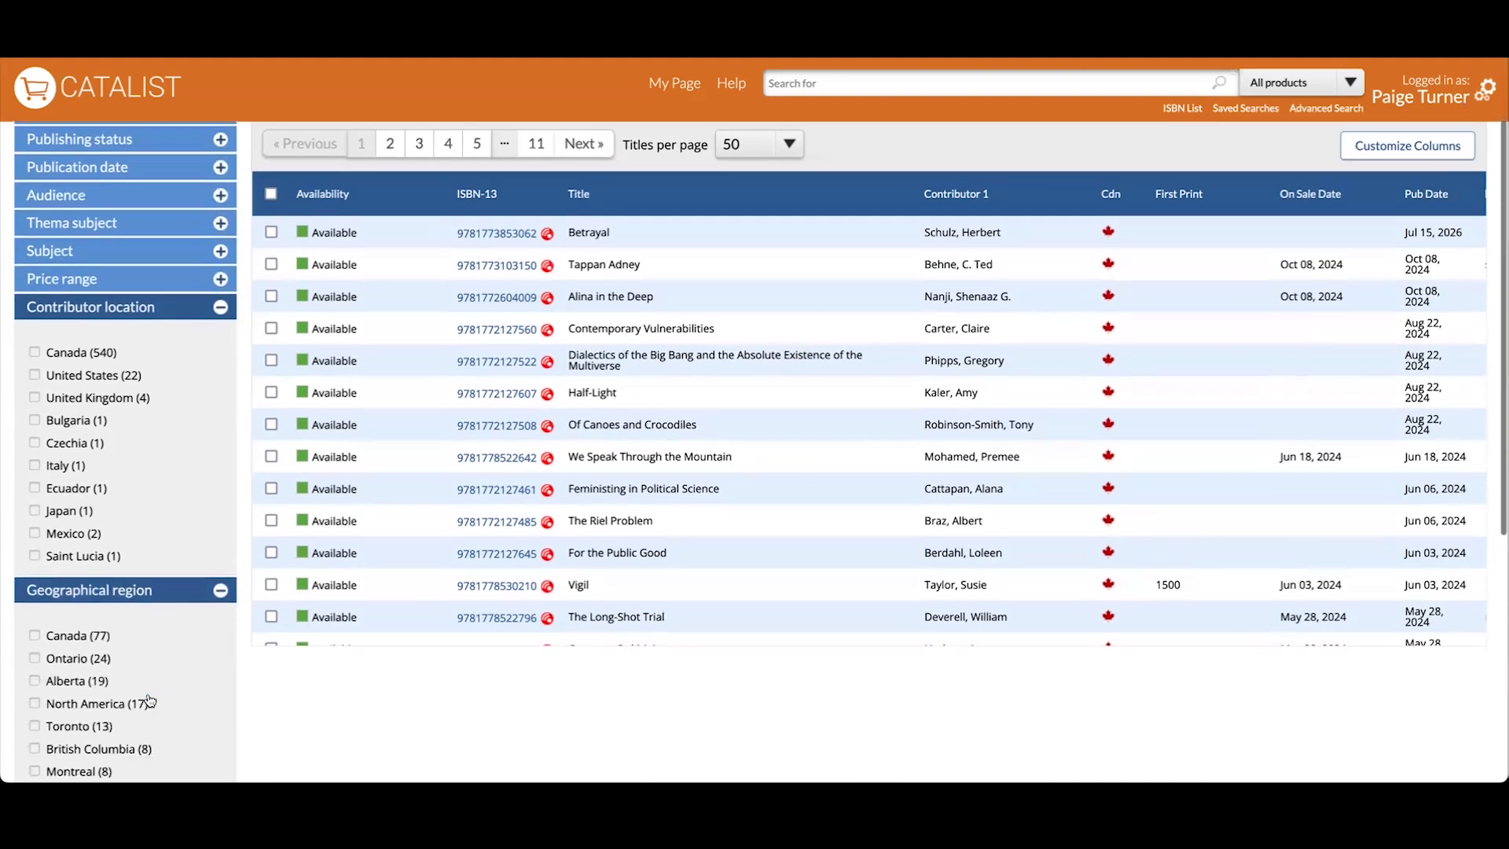
{"action": "scroll", "coordinate": [150, 700], "scroll_direction": "down", "scroll_amount": 5}
{"action": "scroll", "coordinate": [150, 699], "scroll_direction": "down", "scroll_amount": 3}
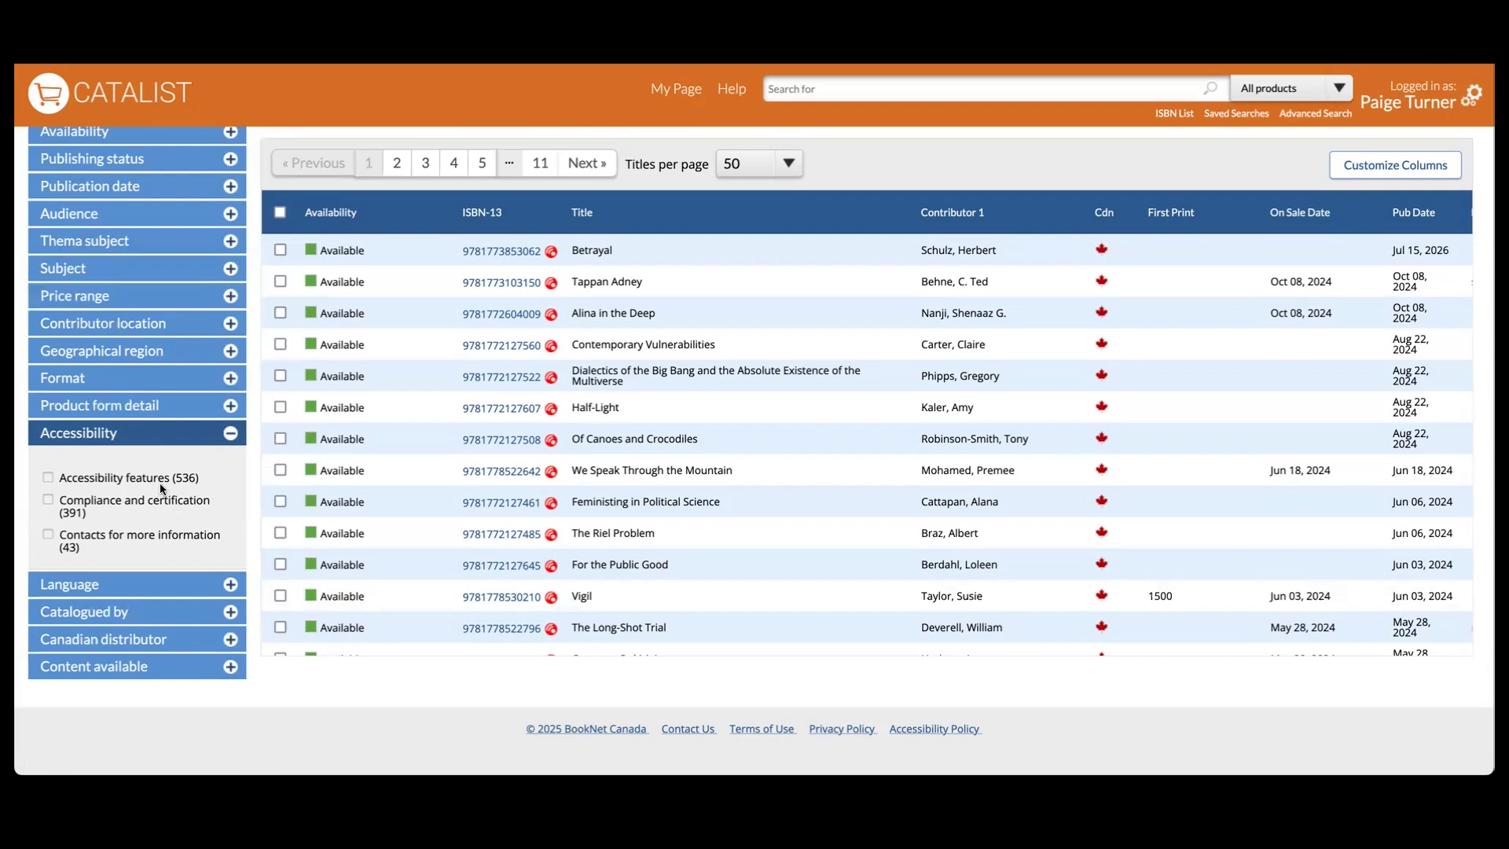
Filter the results by the accessibility feature Print-equivalent page numbering, and remove the accessibility filters again.
{"action": "left_click", "coordinate": [48, 478]}
{"action": "scroll", "coordinate": [81, 577], "scroll_direction": "up", "scroll_amount": 2}
{"action": "left_click", "coordinate": [57, 623]}
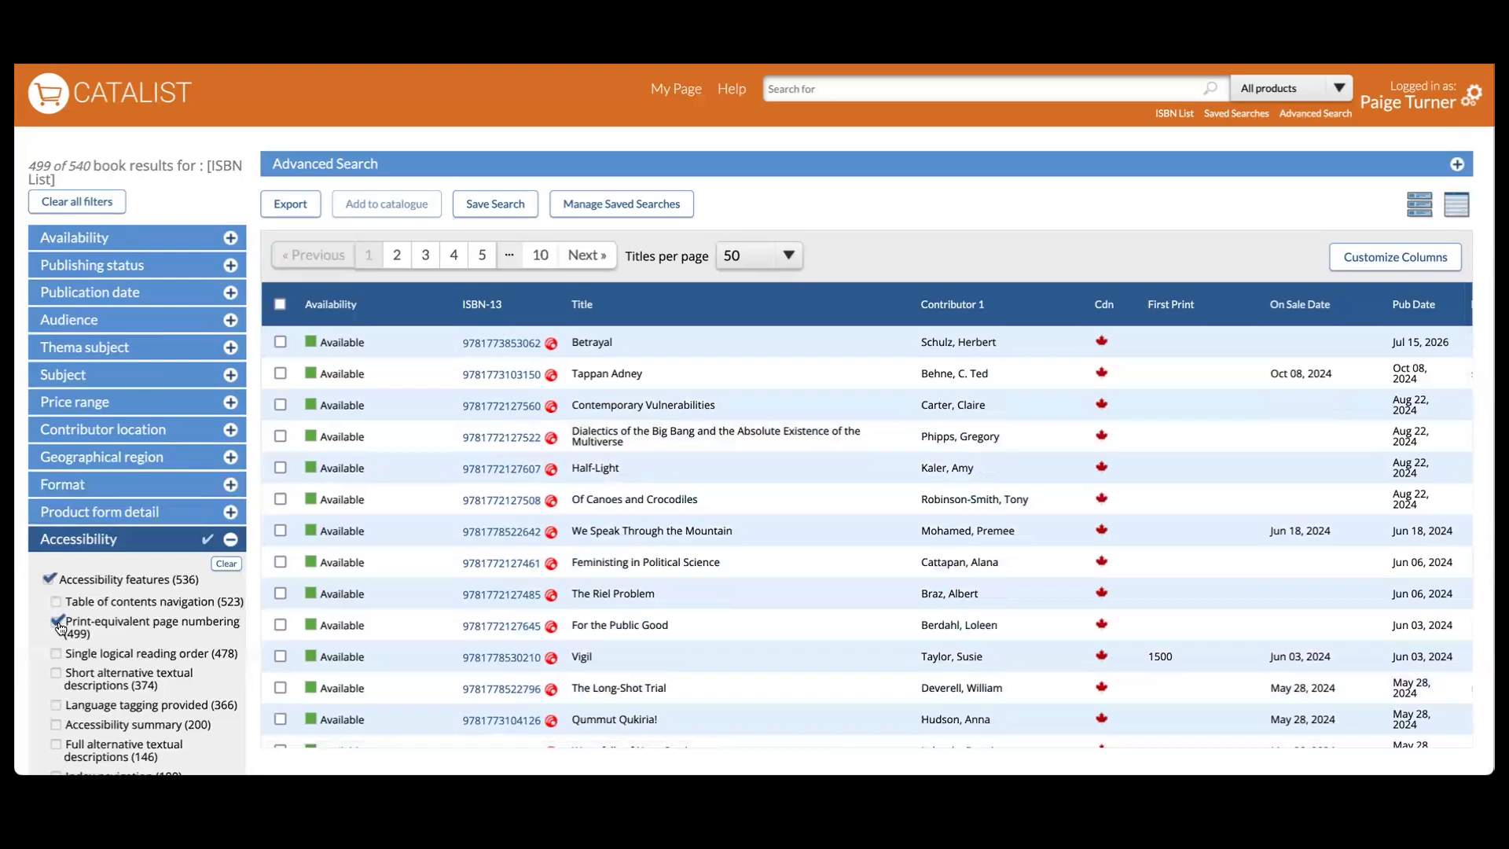
{"action": "left_click", "coordinate": [59, 623]}
{"action": "left_click", "coordinate": [48, 581]}
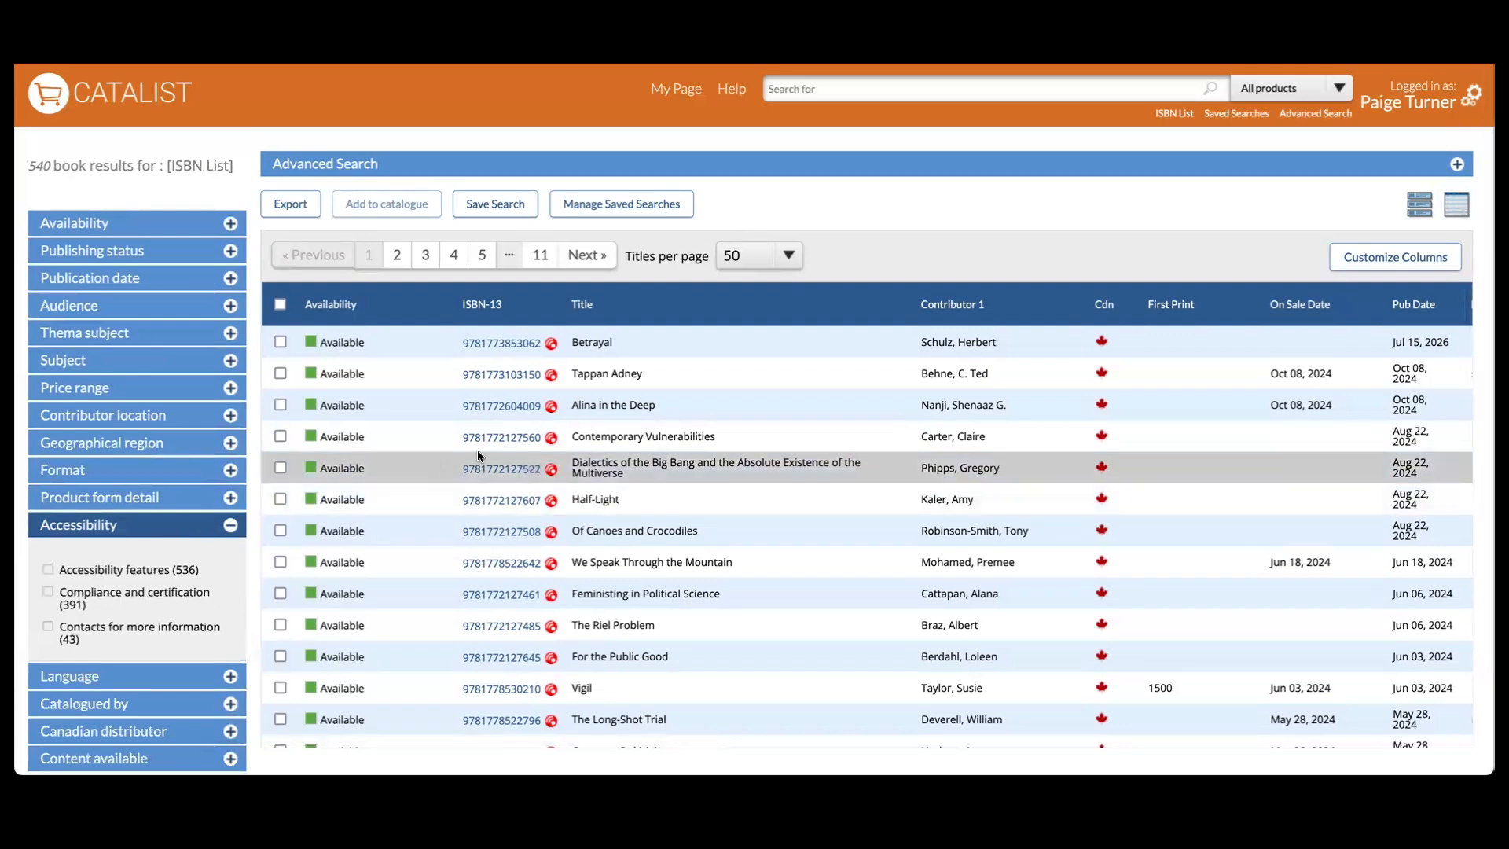
Search the catalogues for "valentine's day".
{"action": "left_click", "coordinate": [1288, 88]}
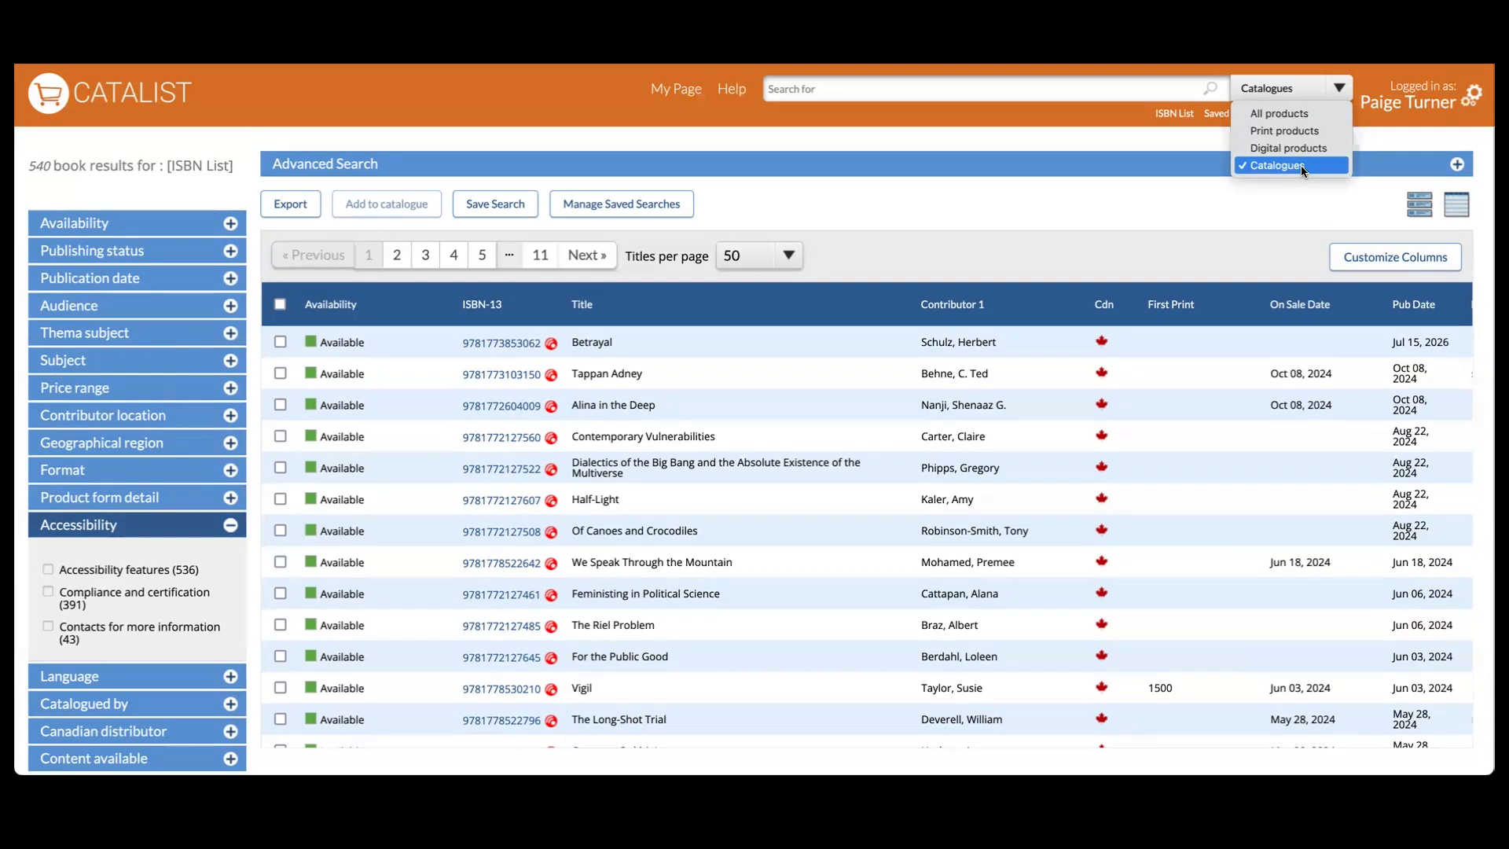
{"action": "left_click", "coordinate": [1300, 165]}
{"action": "left_click", "coordinate": [1050, 92]}
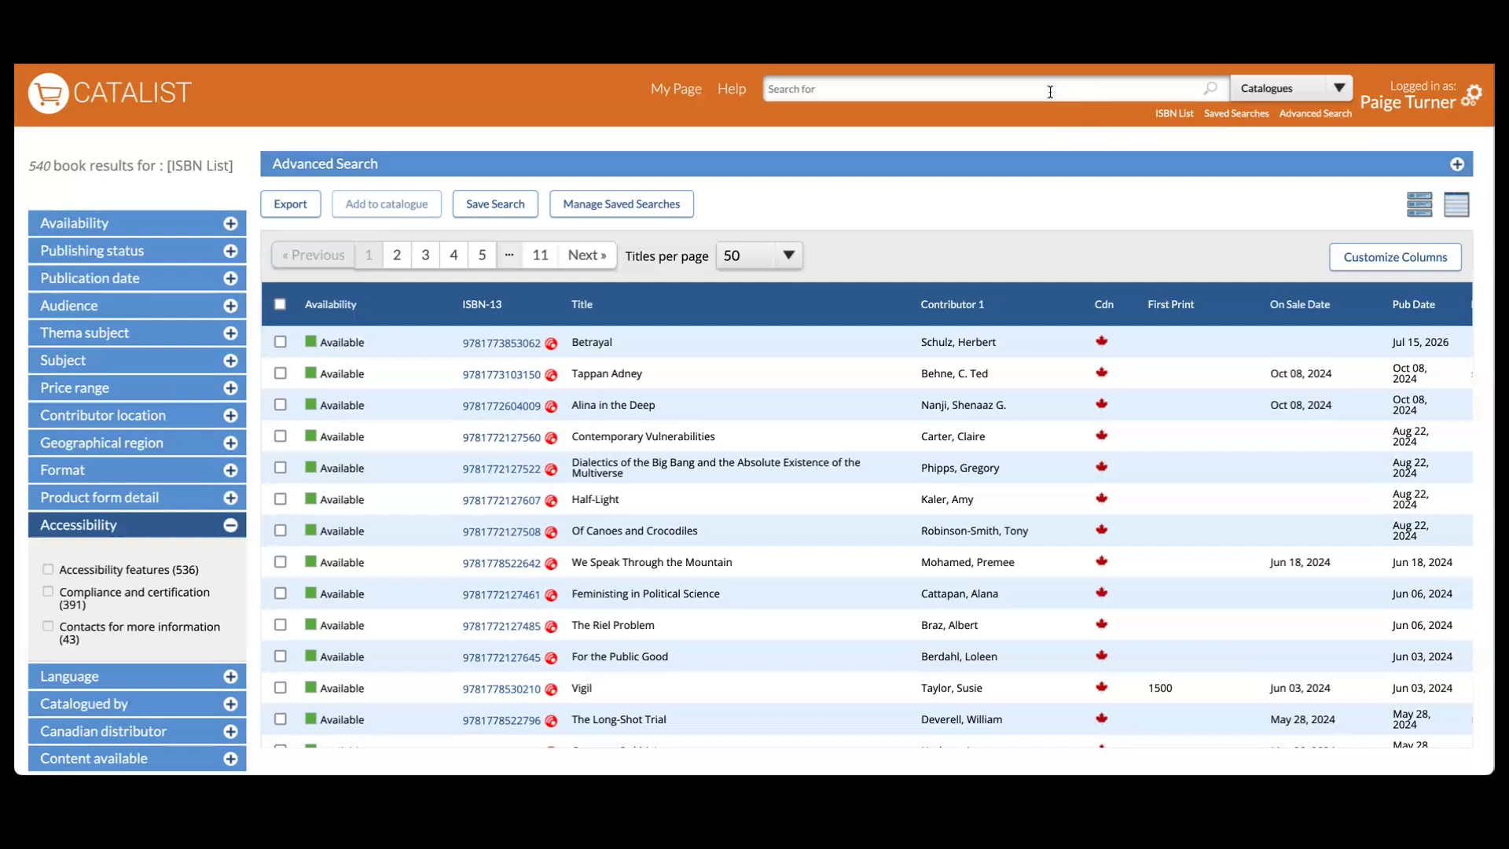
{"action": "type", "text": "valentine's day"}
{"action": "key", "text": "Return"}
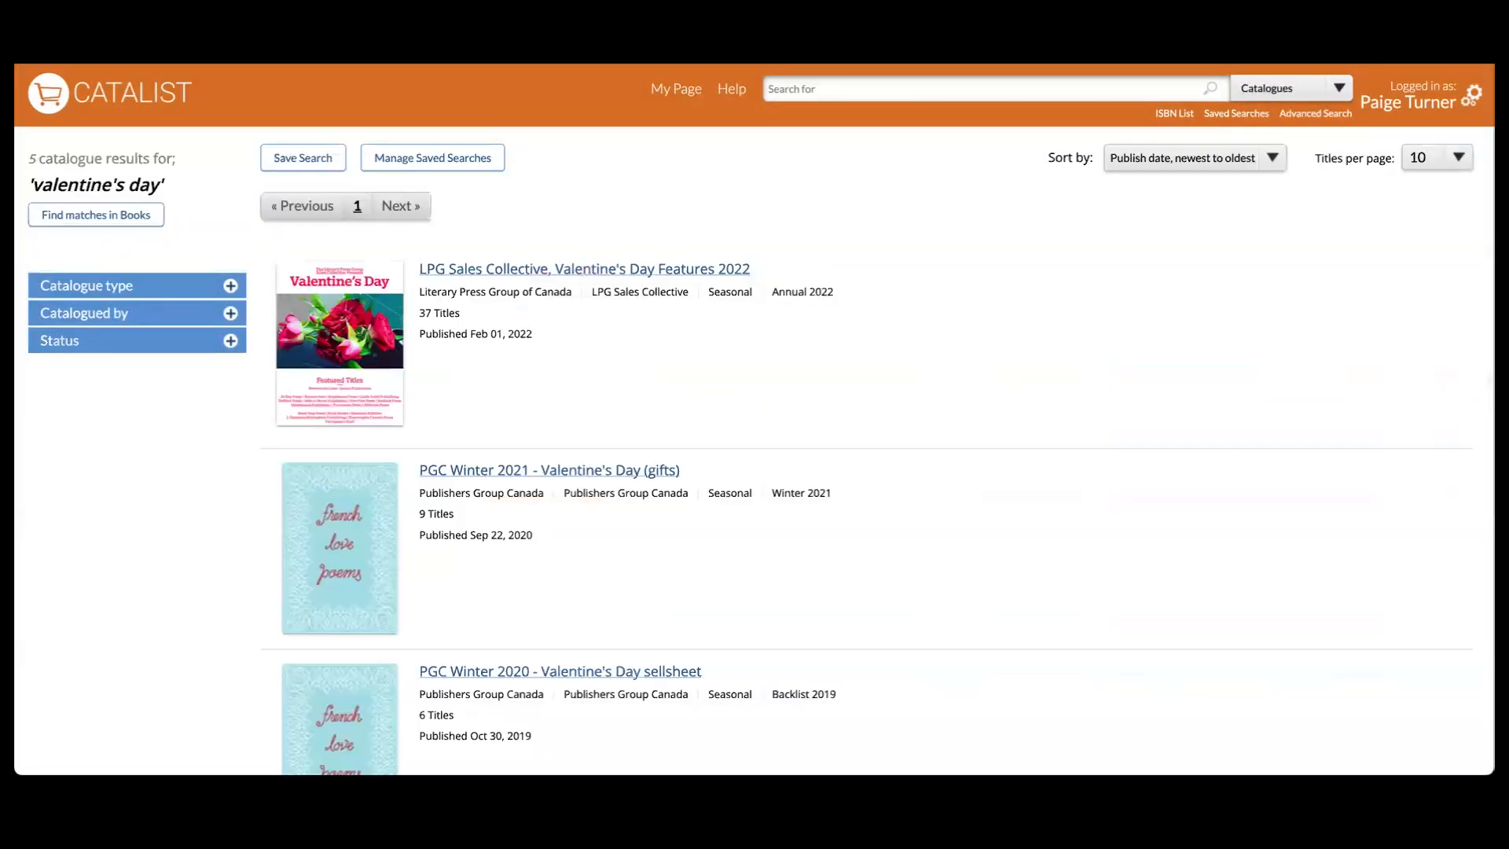